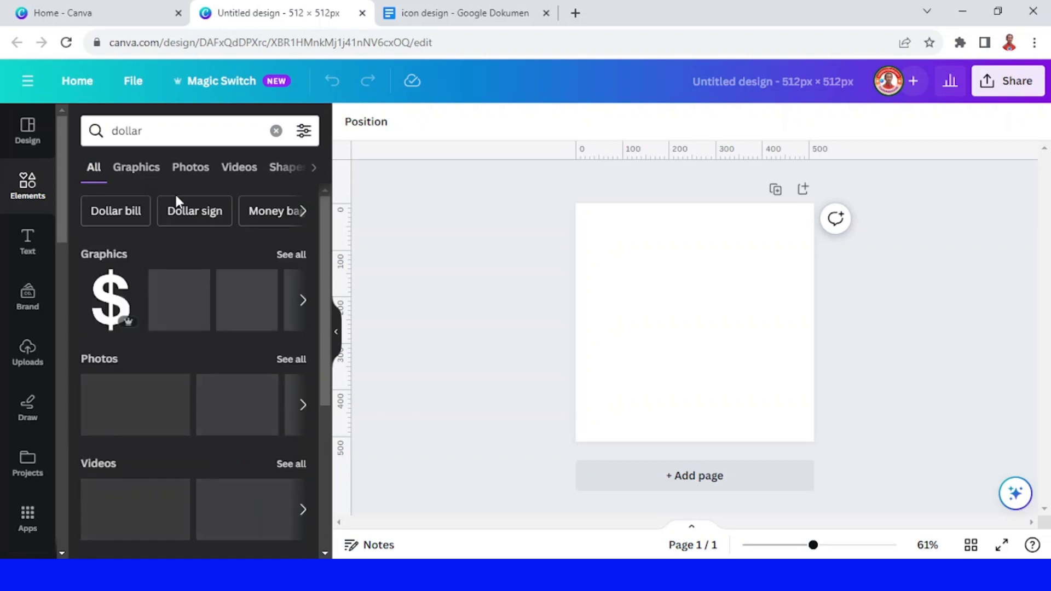
# Step: Add the solid dollar sign graphic, plus a white round platform found by searching graphics for "3d platform"
pyautogui.click(114, 299)
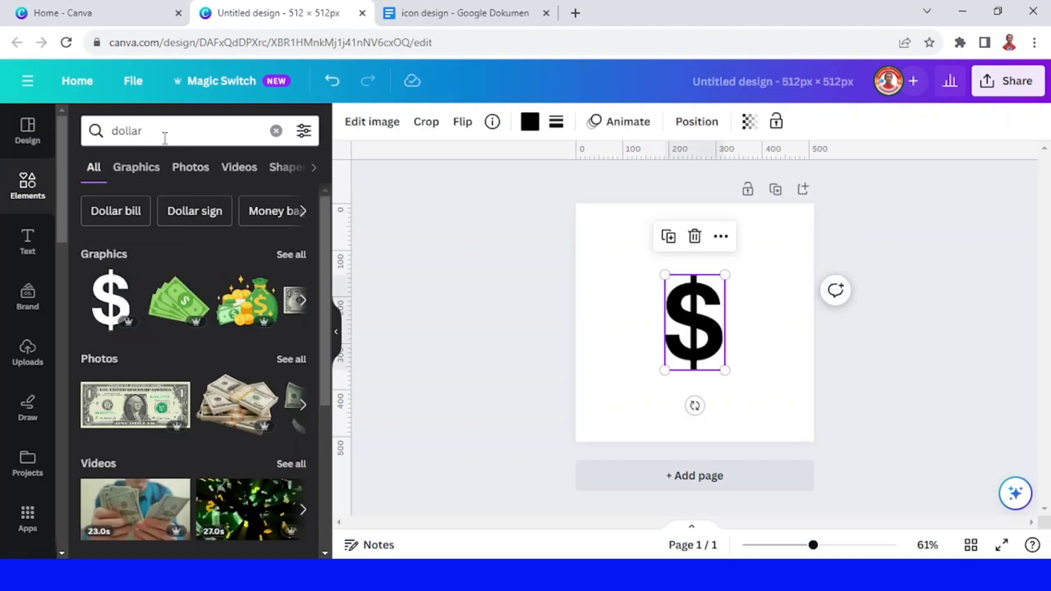
pyautogui.click(159, 131)
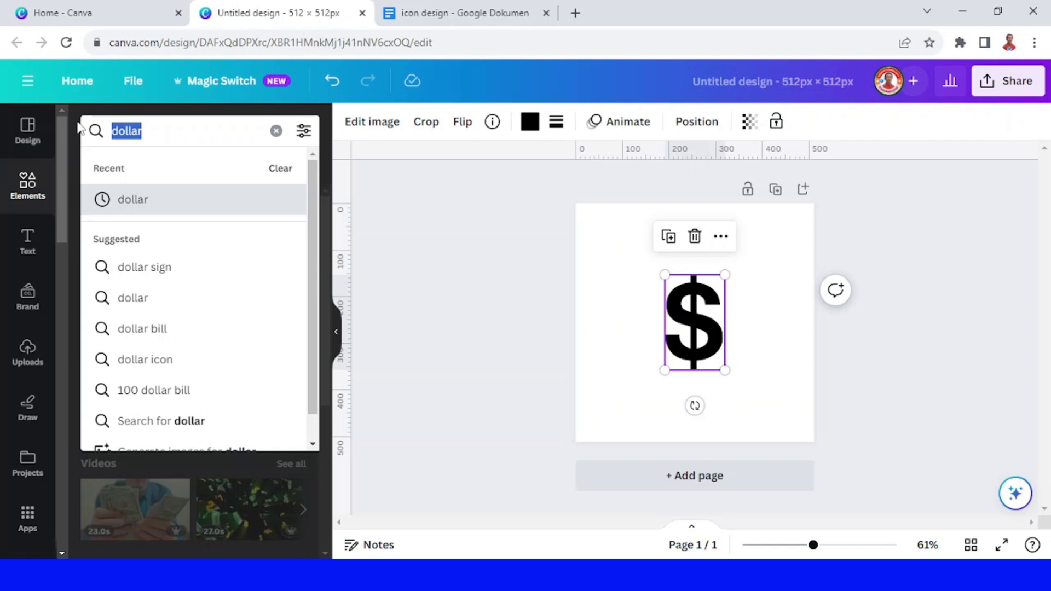
pyautogui.write('3d platfor')
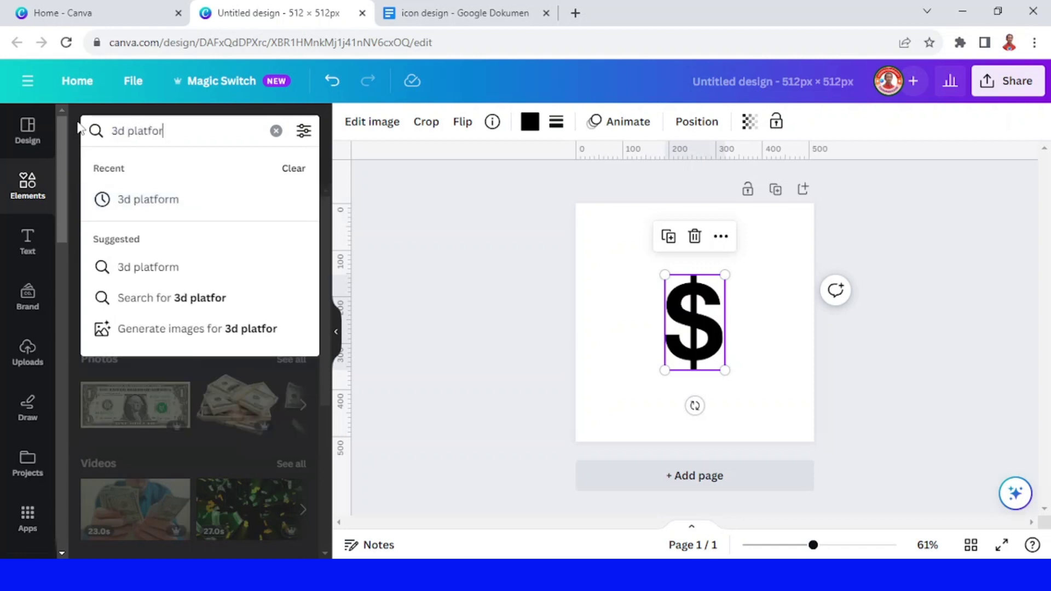
pyautogui.write('m')
pyautogui.press('Return')
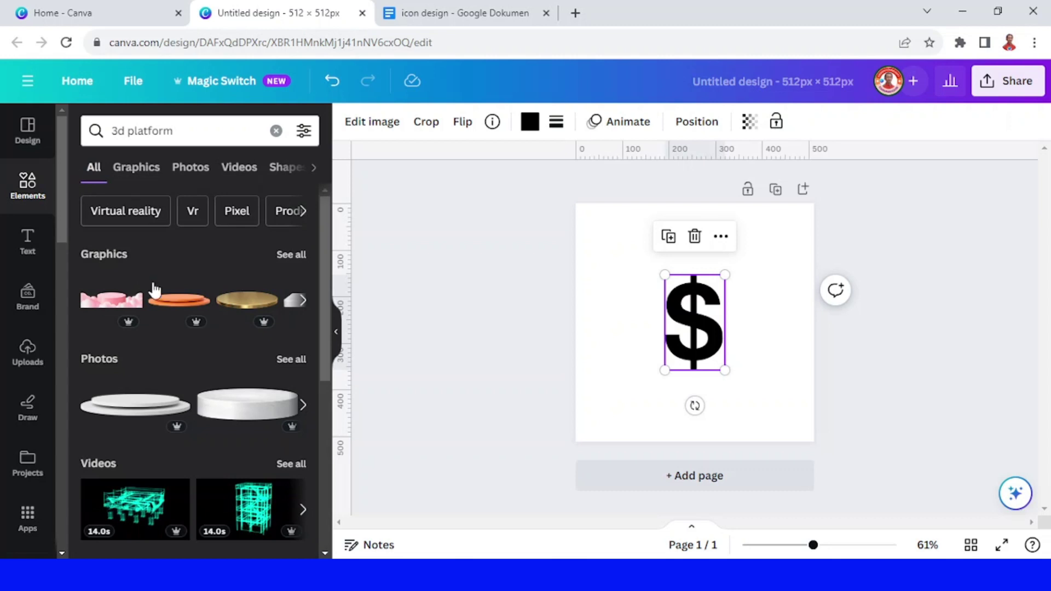
pyautogui.click(287, 255)
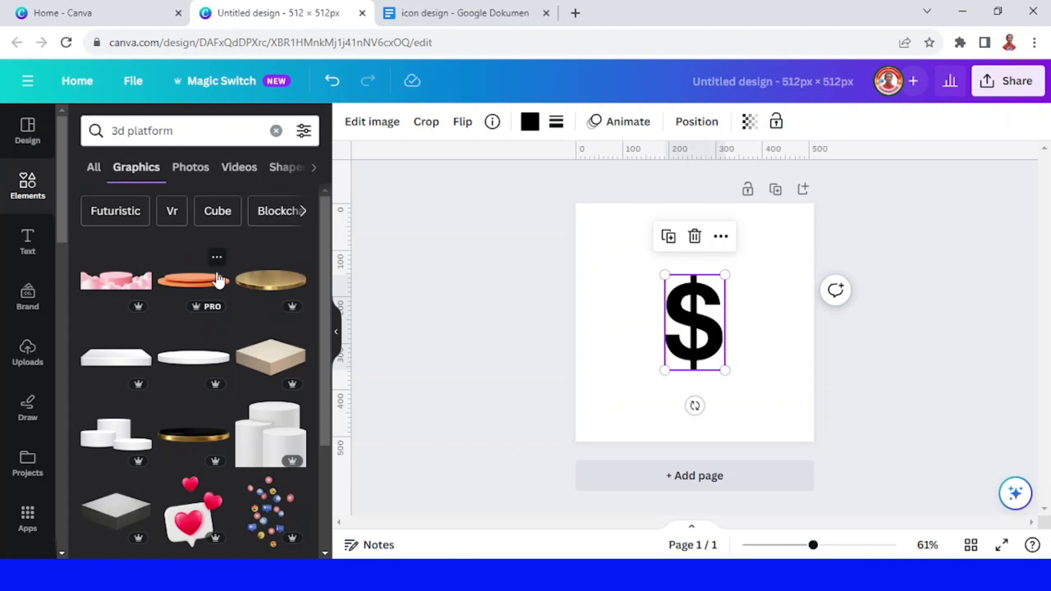
pyautogui.click(208, 361)
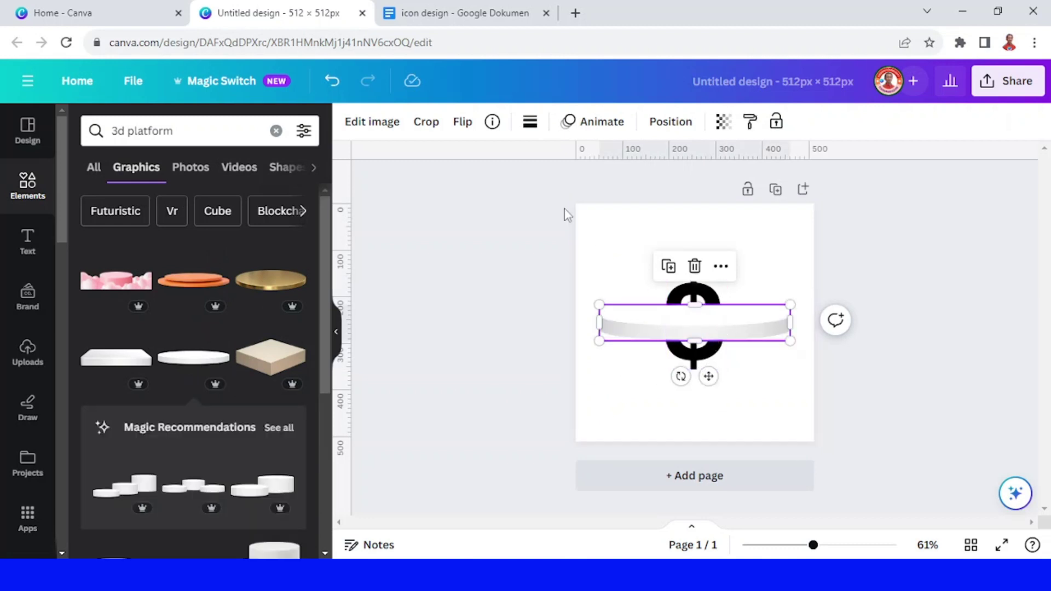
# Step: Copy the orange accent hex code #FFA500 from the icon design document in Google Docs and return to the Canva design
pyautogui.click(460, 13)
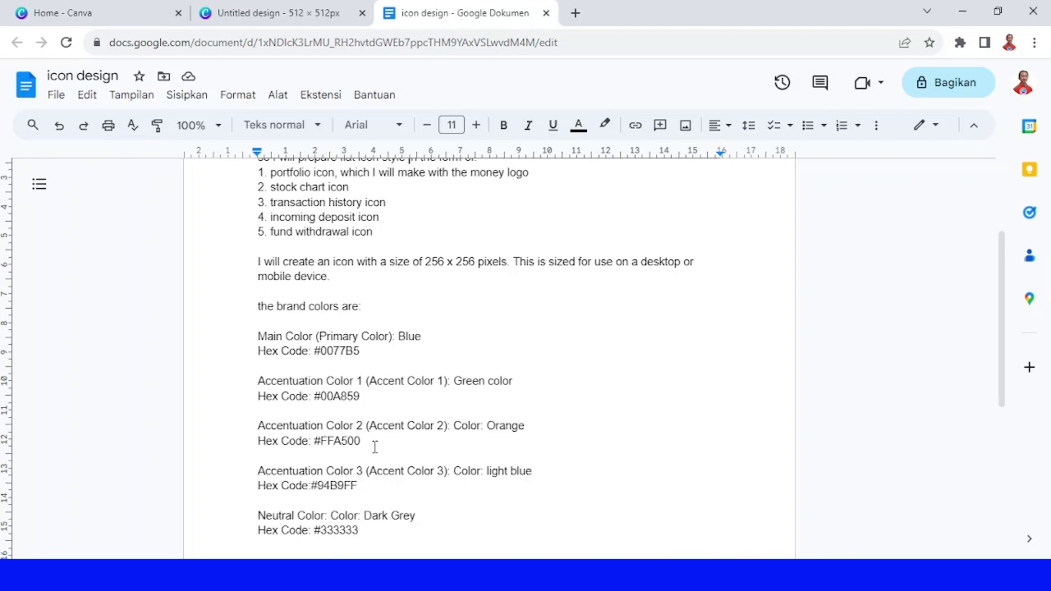
pyautogui.moveTo(367, 442); pyautogui.dragTo(328, 432)
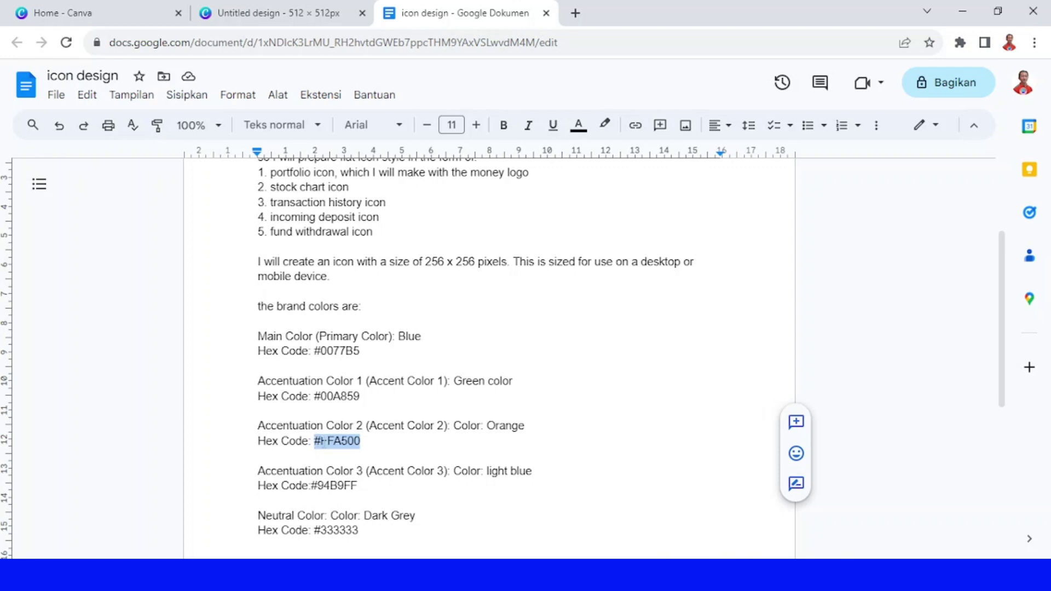
pyautogui.click(274, 12)
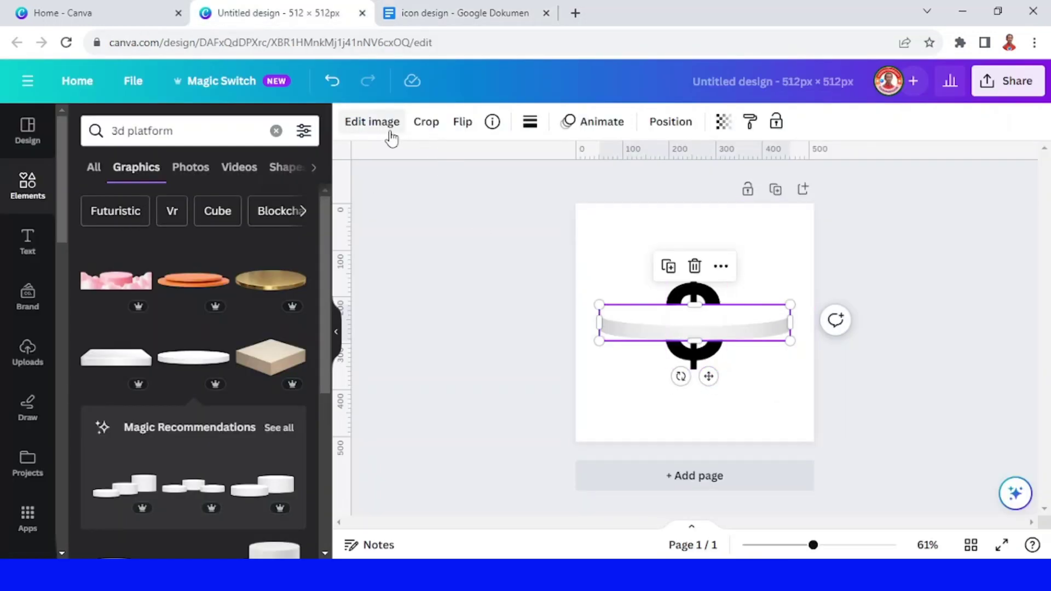
# Step: Give the platform the Cherry duotone effect and set its highlights color to #FFA500
pyautogui.click(374, 125)
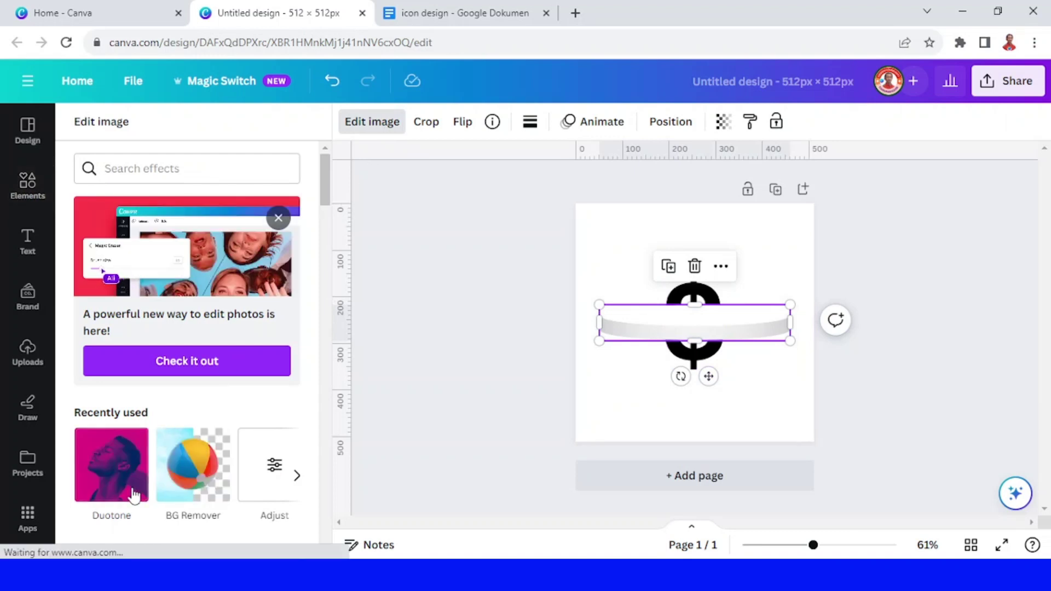
pyautogui.click(116, 485)
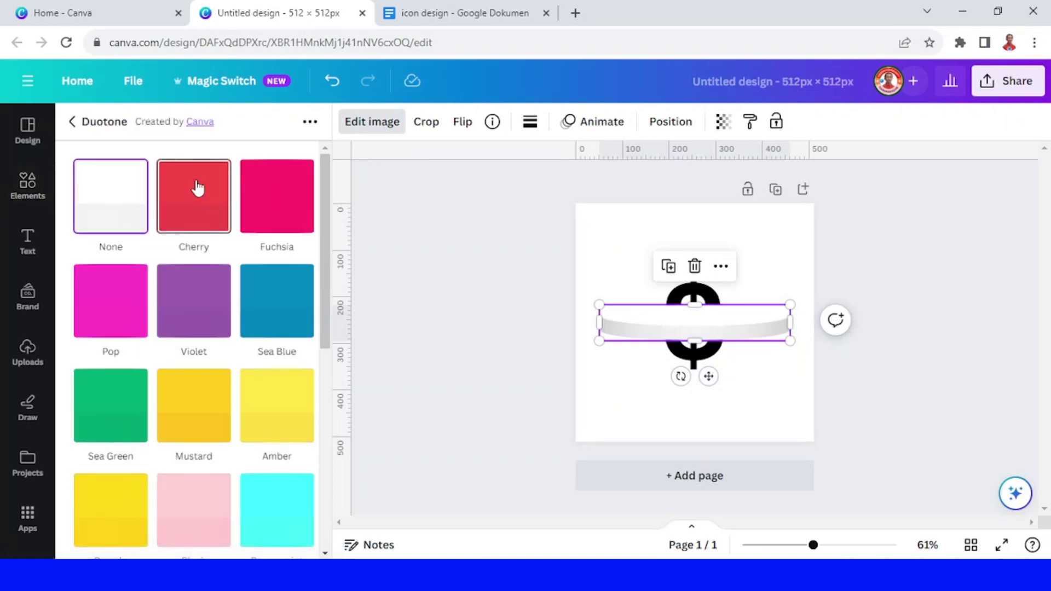
pyautogui.click(189, 202)
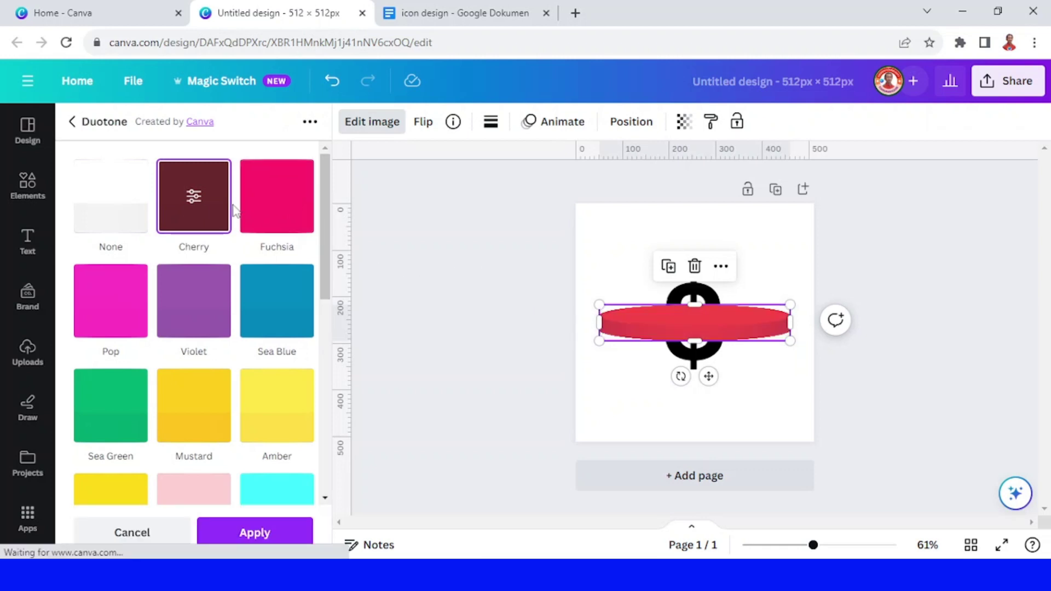
pyautogui.click(204, 200)
pyautogui.click(299, 178)
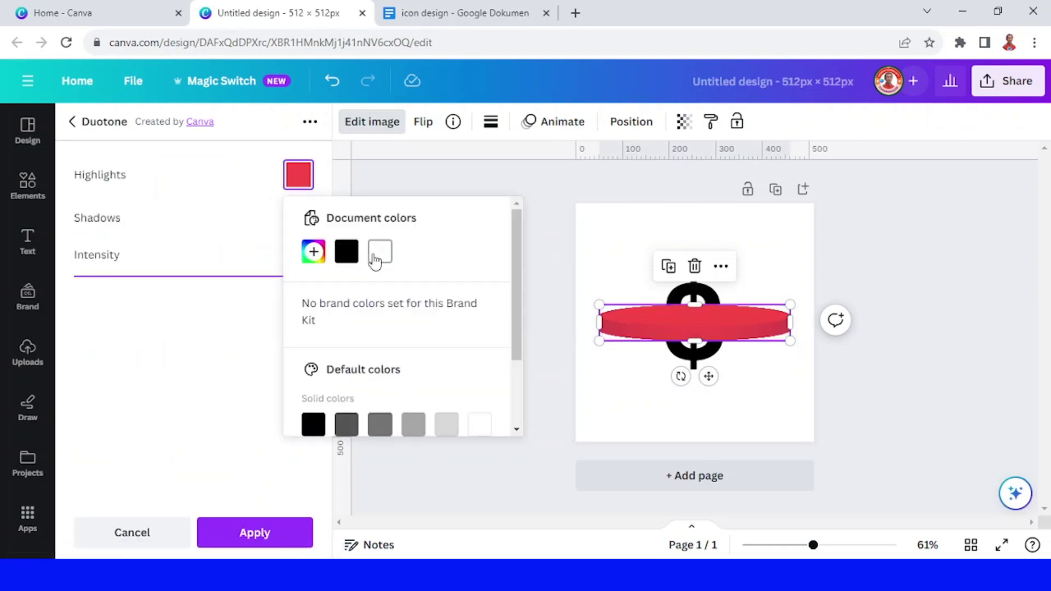
pyautogui.click(313, 253)
pyautogui.write('#FFA500')
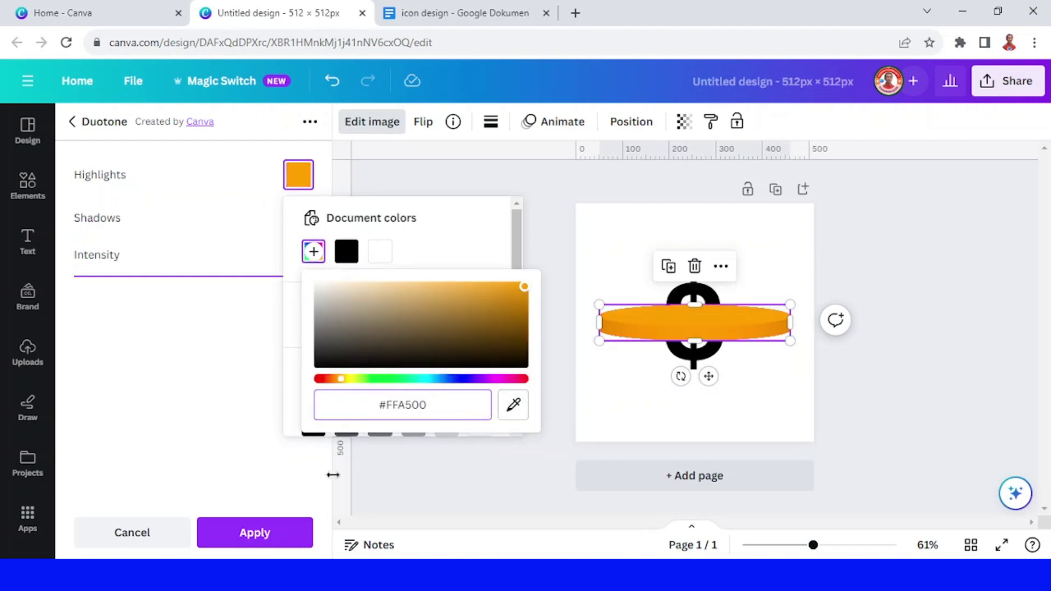
pyautogui.click(207, 338)
# Step: Set the platform's duotone shadows color to black and apply the effect
pyautogui.click(298, 217)
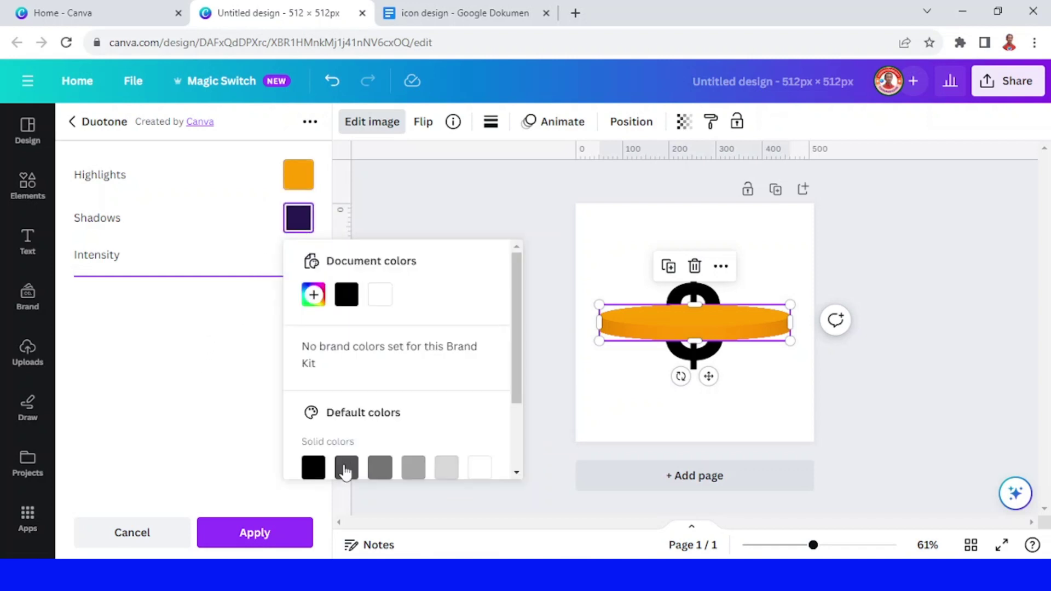
pyautogui.click(310, 468)
pyautogui.click(251, 463)
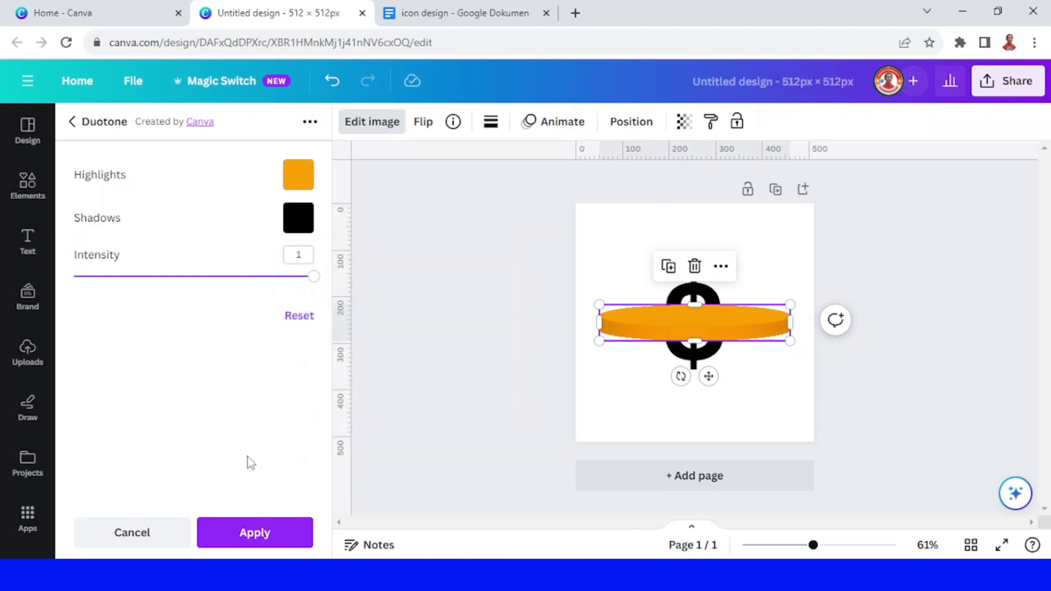
pyautogui.click(262, 532)
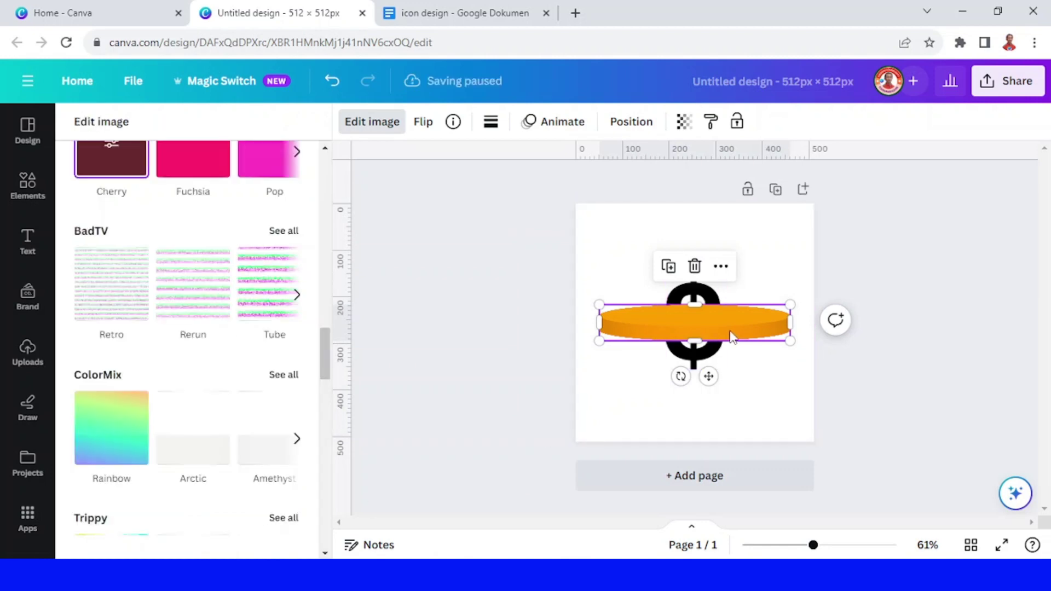
# Step: Lower the platform on the page and stand an enlarged dollar sign in front of it, resting on its surface
pyautogui.moveTo(730, 335); pyautogui.dragTo(731, 403)
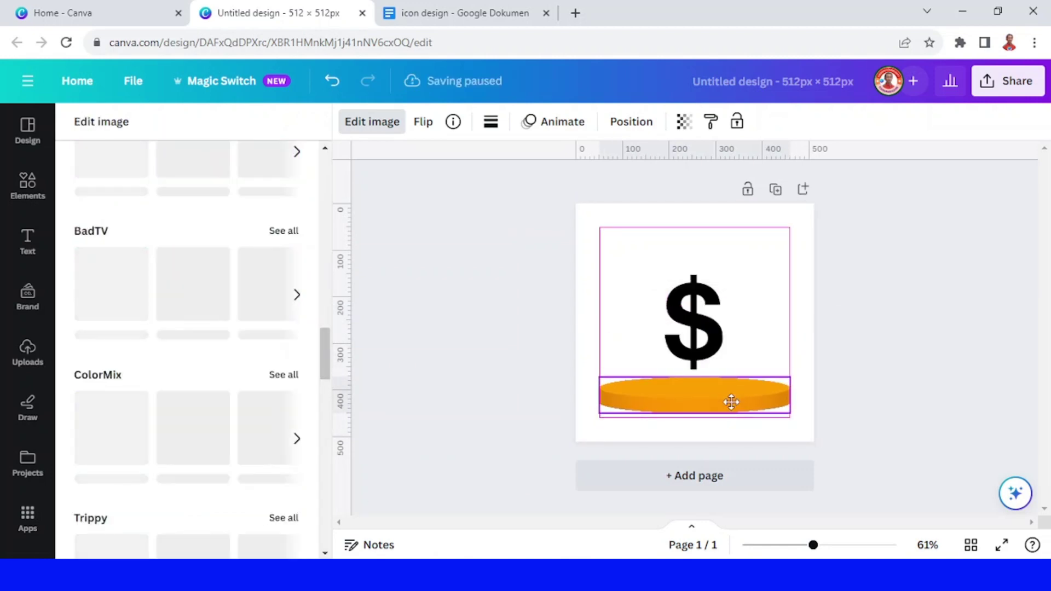
pyautogui.click(700, 306)
pyautogui.moveTo(700, 306); pyautogui.dragTo(704, 323)
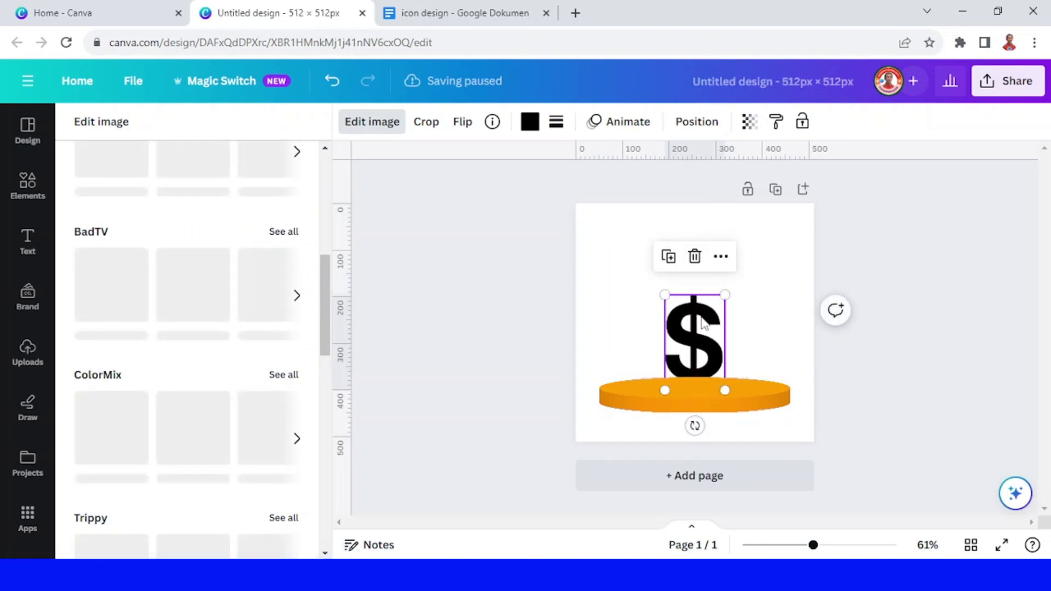
pyautogui.hotkey('ctrl', ']')
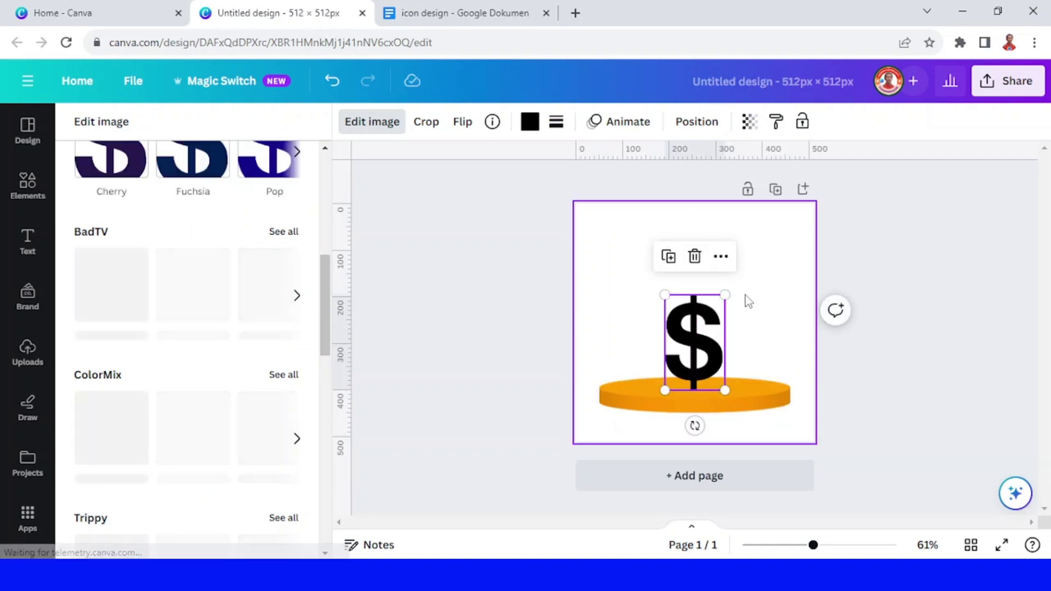
pyautogui.moveTo(725, 295)
pyautogui.mouseDown()
pyautogui.moveTo(757, 261)
pyautogui.moveTo(748, 256)
pyautogui.moveTo(720, 297)
pyautogui.mouseUp()
# Step: Copy the main blue hex code #0077B5 from the icon design document in Google Docs and return to the Canva design
pyautogui.click(457, 14)
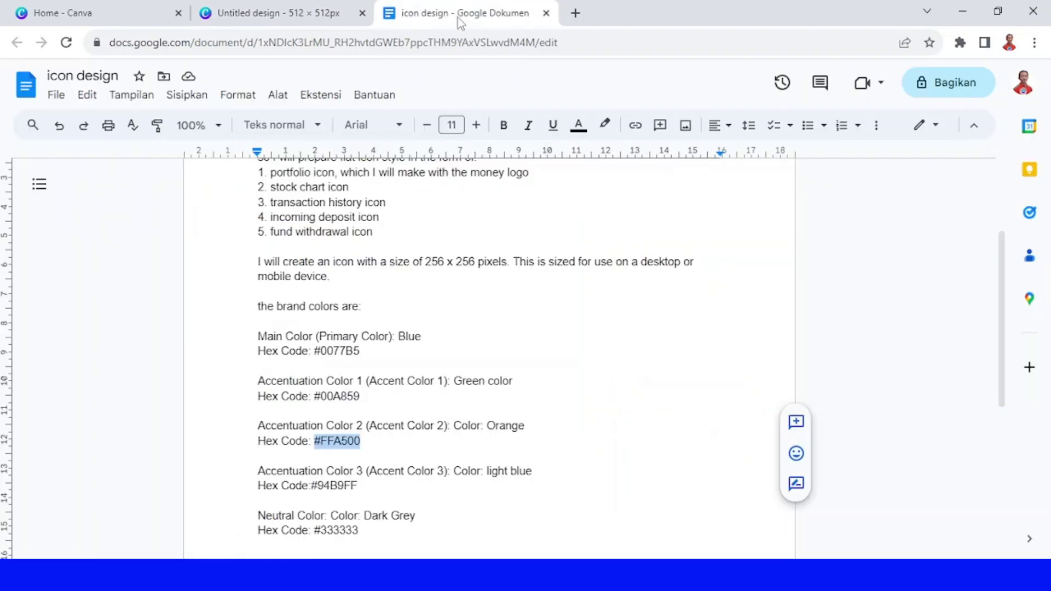
pyautogui.moveTo(358, 354); pyautogui.dragTo(316, 346)
pyautogui.hotkey('ctrl', 'c')
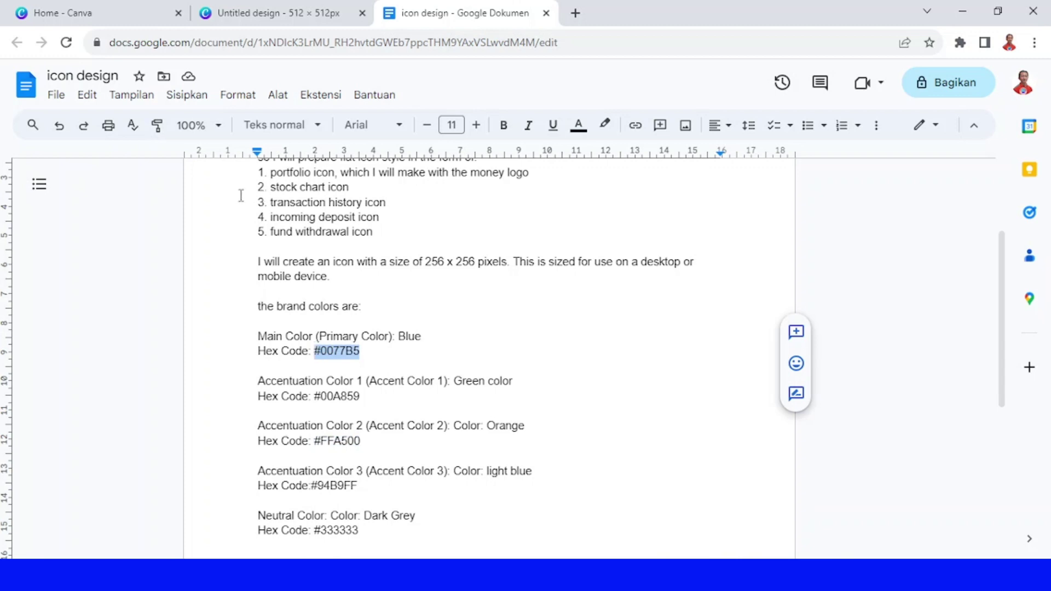
pyautogui.click(251, 12)
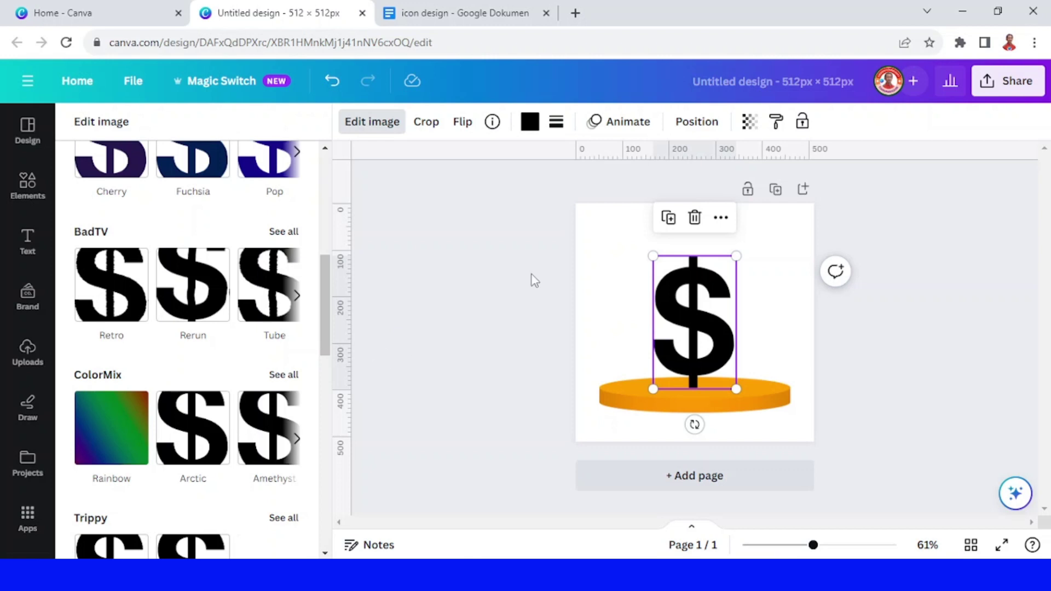
# Step: Recolor the dollar sign with the copied blue #0077B5
pyautogui.click(529, 130)
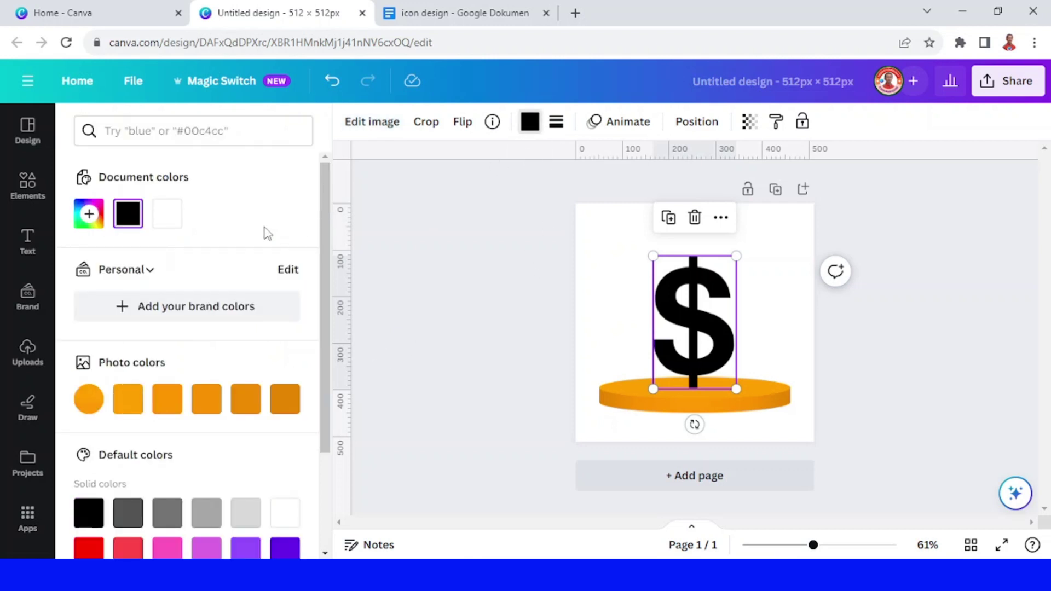
pyautogui.click(89, 213)
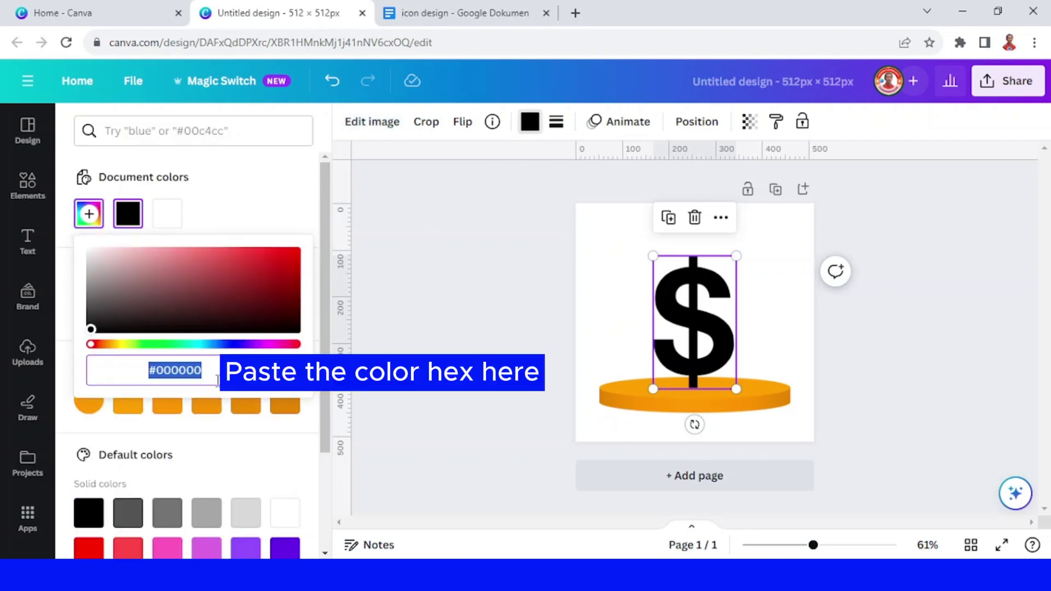
pyautogui.hotkey('ctrl', 'v')
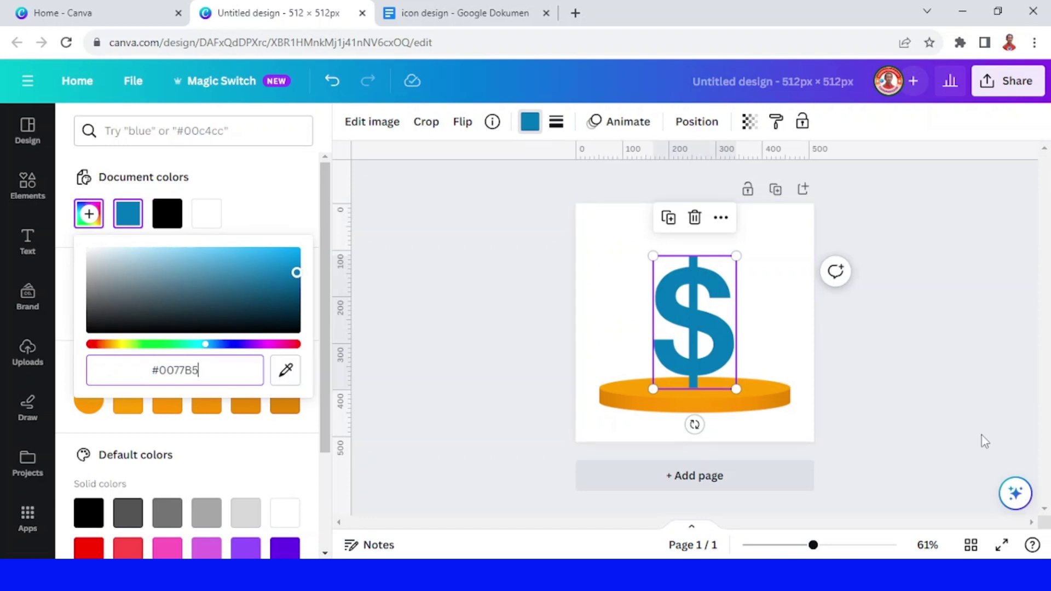
# Step: Add a rounded square shape, align it to the page's upper-left corner and enlarge it to cover nearly the whole page
pyautogui.click(27, 187)
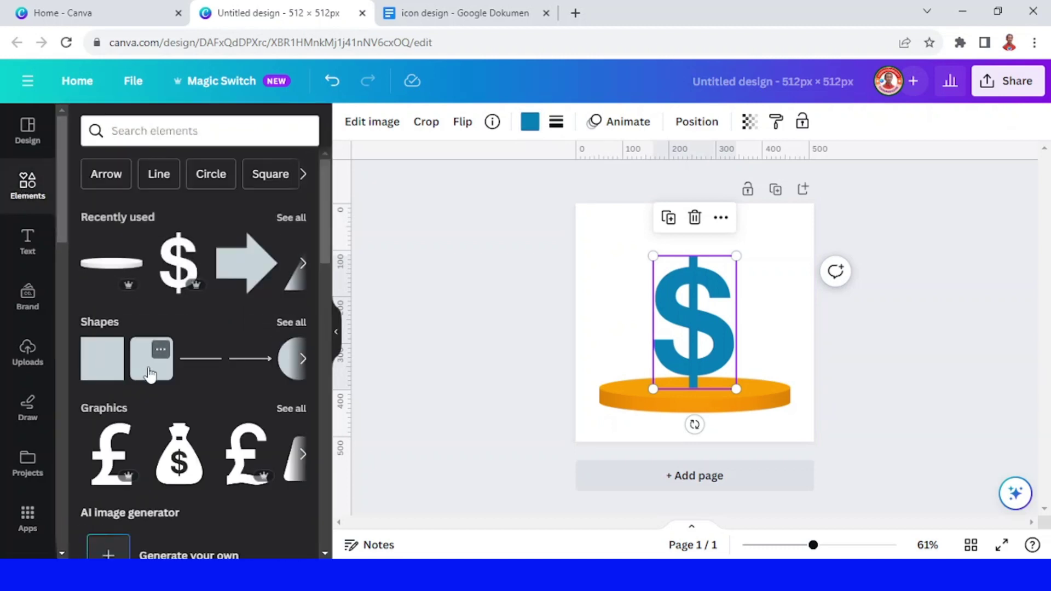
pyautogui.click(150, 375)
pyautogui.moveTo(659, 287); pyautogui.dragTo(574, 204)
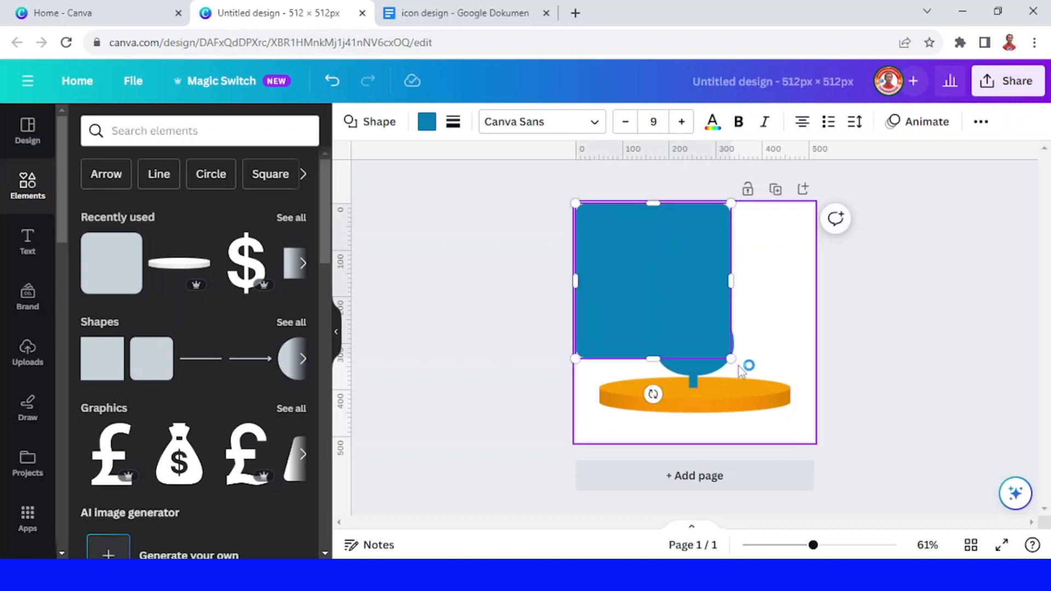
pyautogui.moveTo(731, 359); pyautogui.dragTo(812, 438)
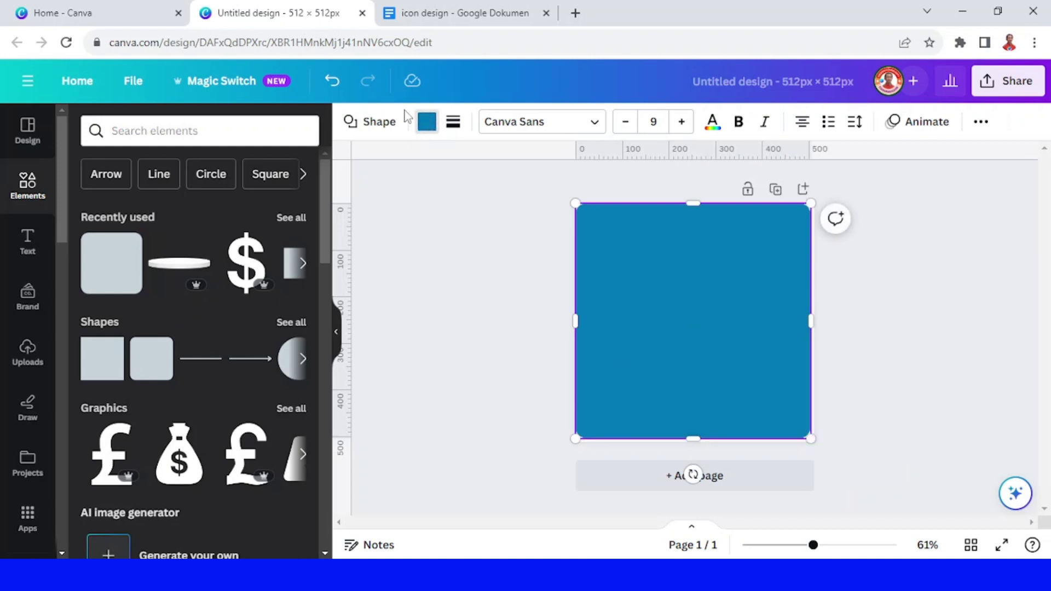
# Step: Fill the rounded square with the default light green to light blue gradient (#CDFFD8, #94B9FF) in the circular style
pyautogui.click(426, 121)
pyautogui.scroll(-4, 248, 395)
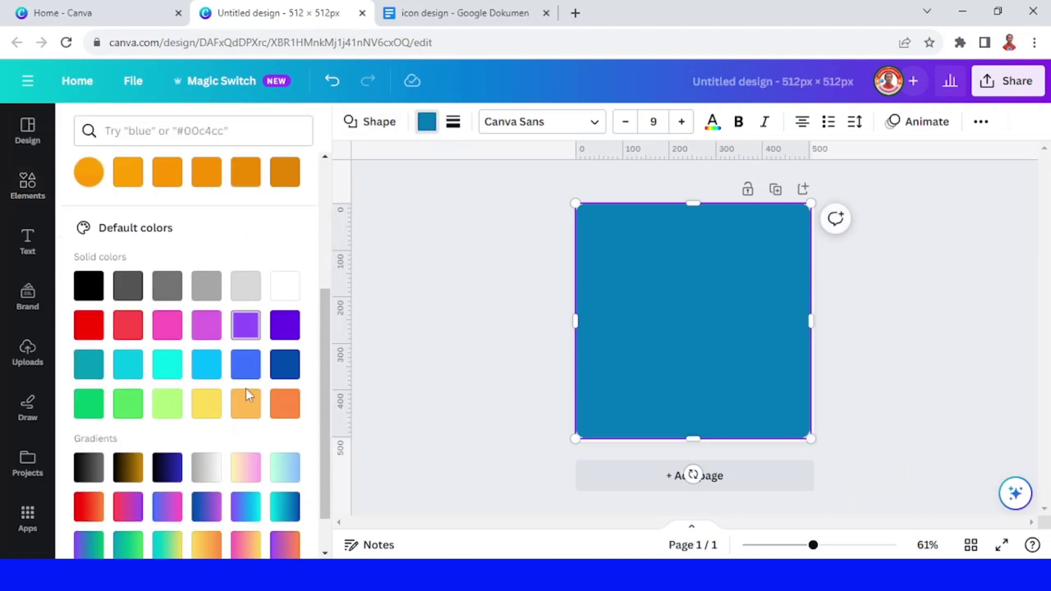
pyautogui.click(284, 470)
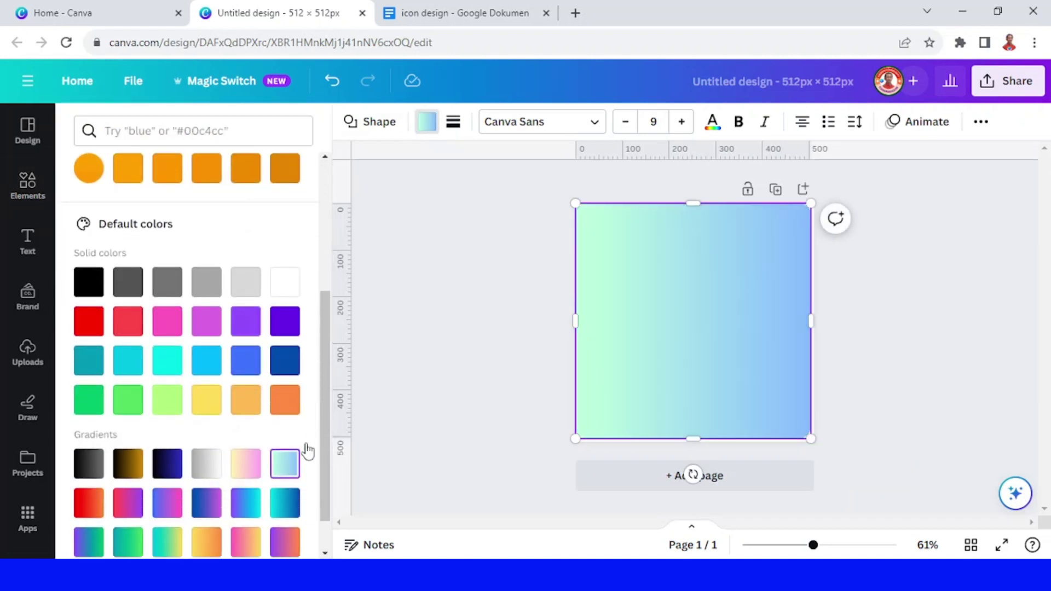
pyautogui.click(430, 126)
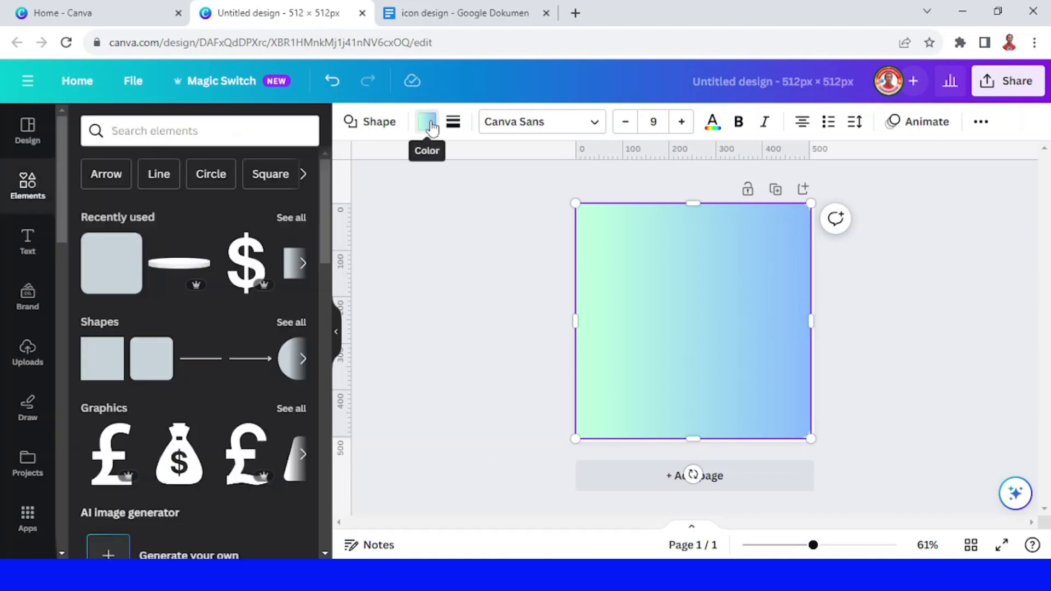
pyautogui.click(432, 128)
pyautogui.click(246, 213)
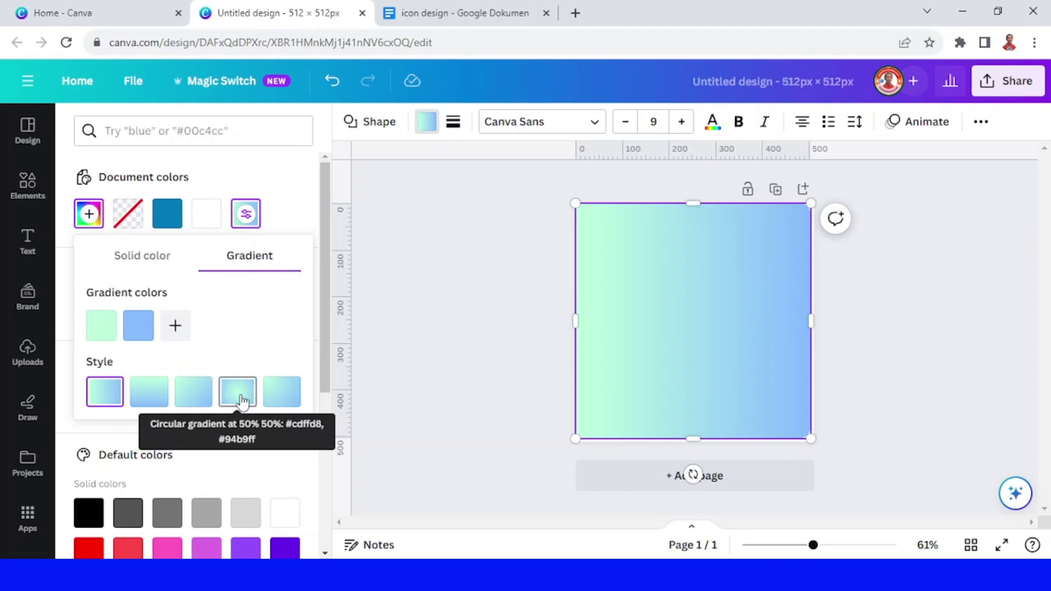
pyautogui.click(242, 402)
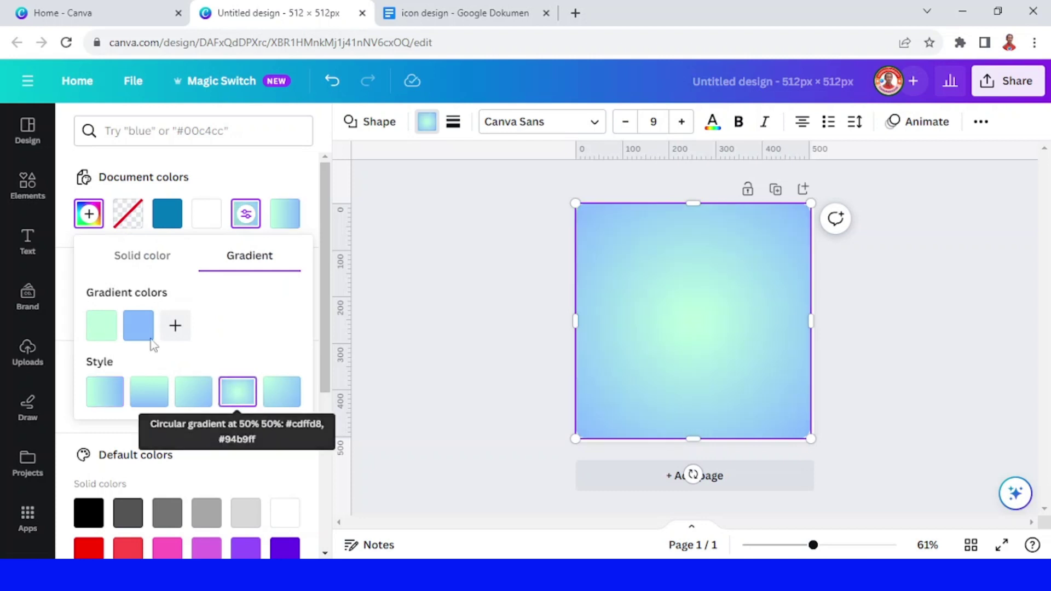
# Step: Change the gradient's light green to white (#FFFFFF) and enlarge the rounded square to fill the whole page
pyautogui.click(101, 326)
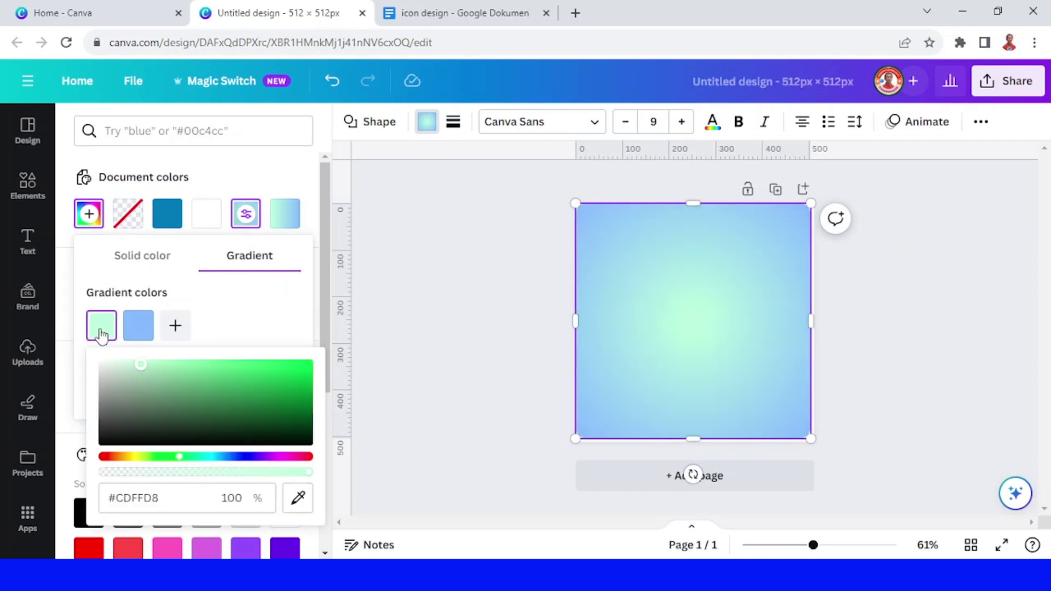
pyautogui.moveTo(110, 371); pyautogui.dragTo(81, 349)
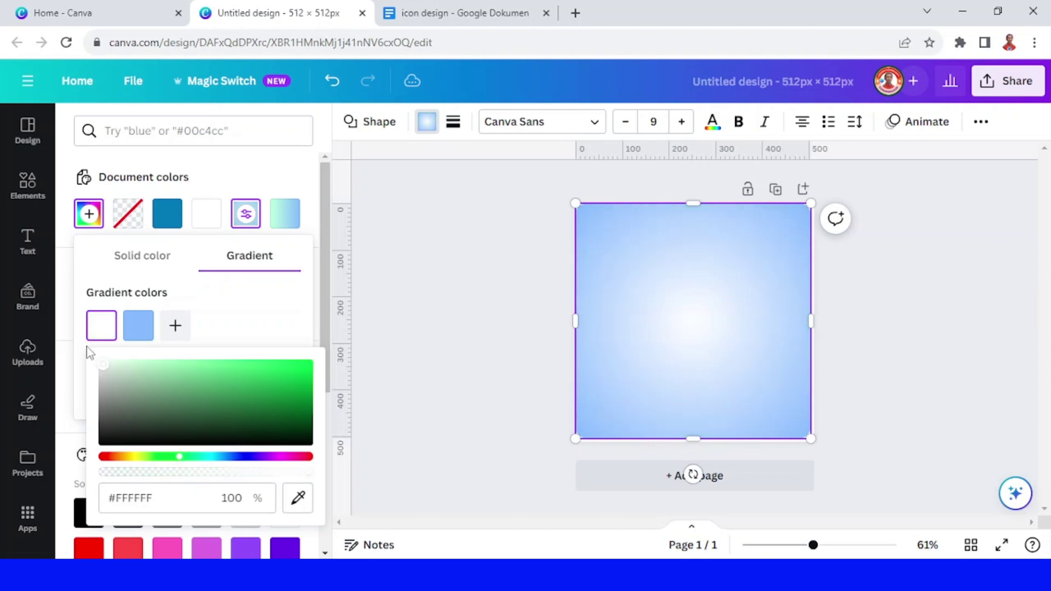
pyautogui.click(810, 327)
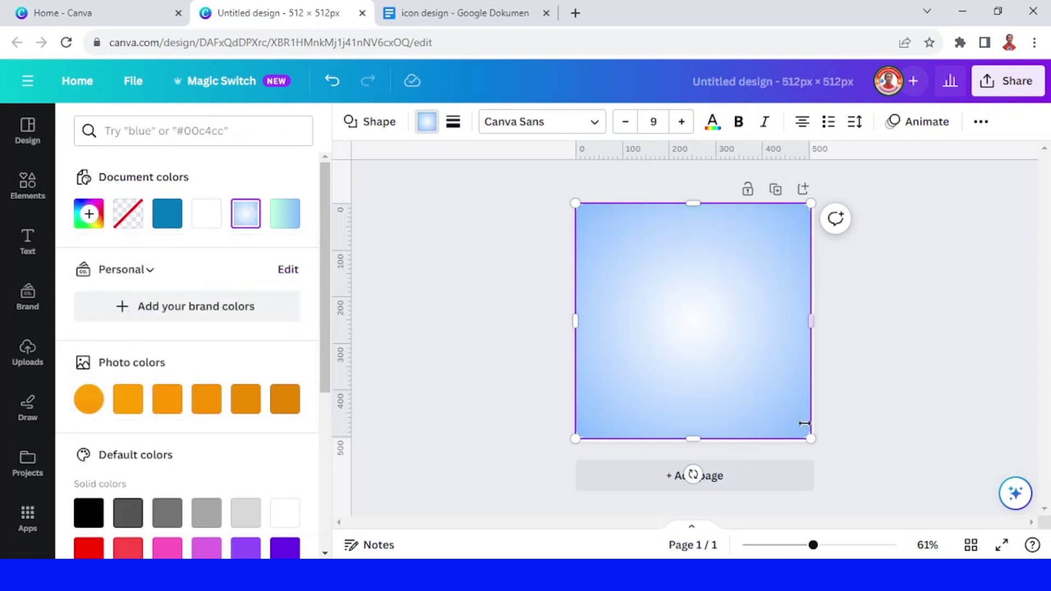
pyautogui.moveTo(811, 438); pyautogui.dragTo(814, 441)
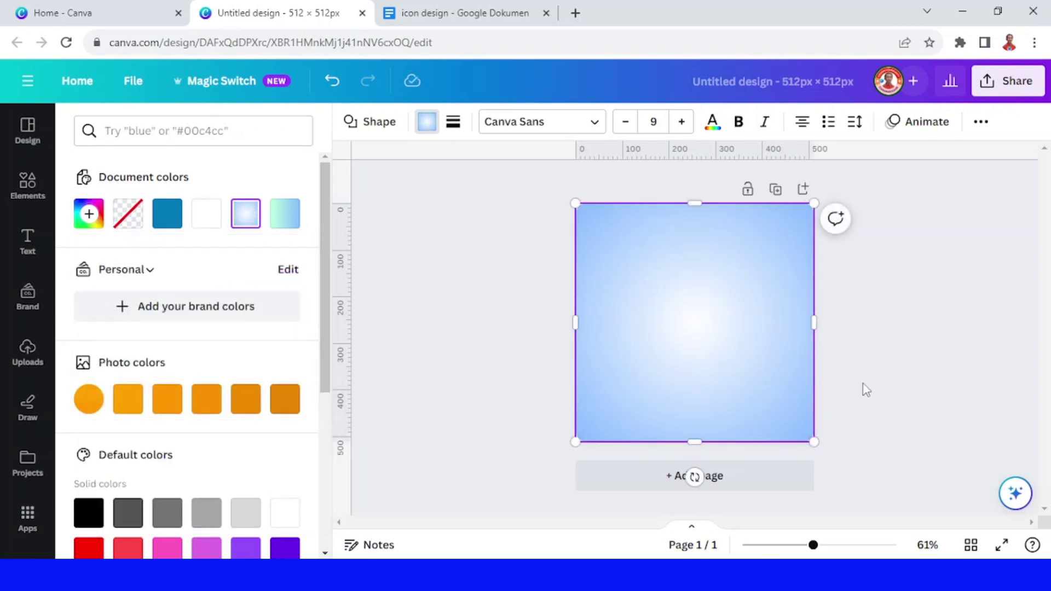
# Step: Give the rounded square a solid border with weight 14 in the blue #0077B5
pyautogui.click(454, 121)
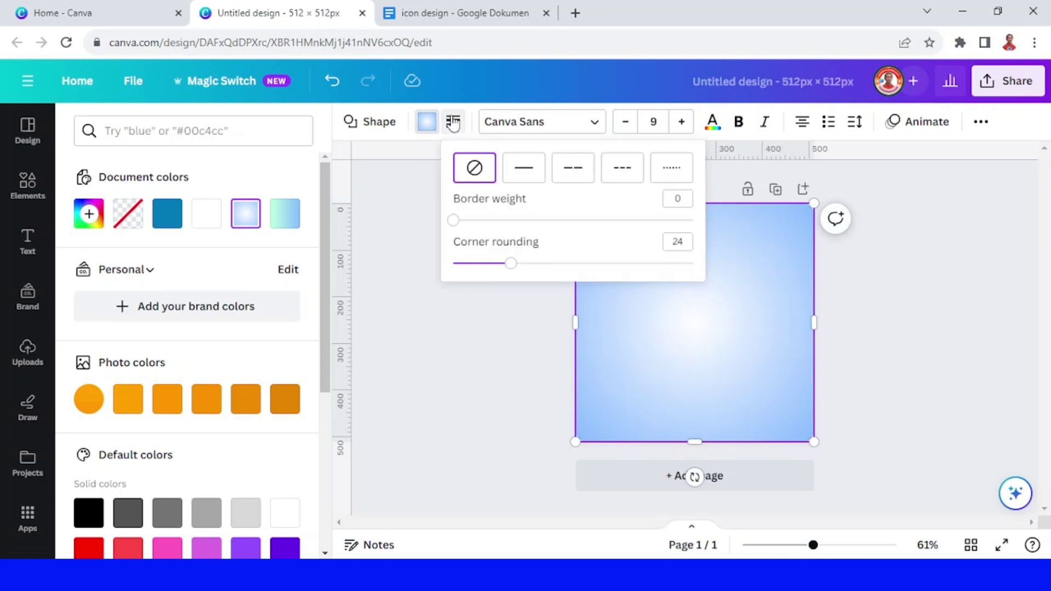
pyautogui.moveTo(458, 221); pyautogui.dragTo(487, 222)
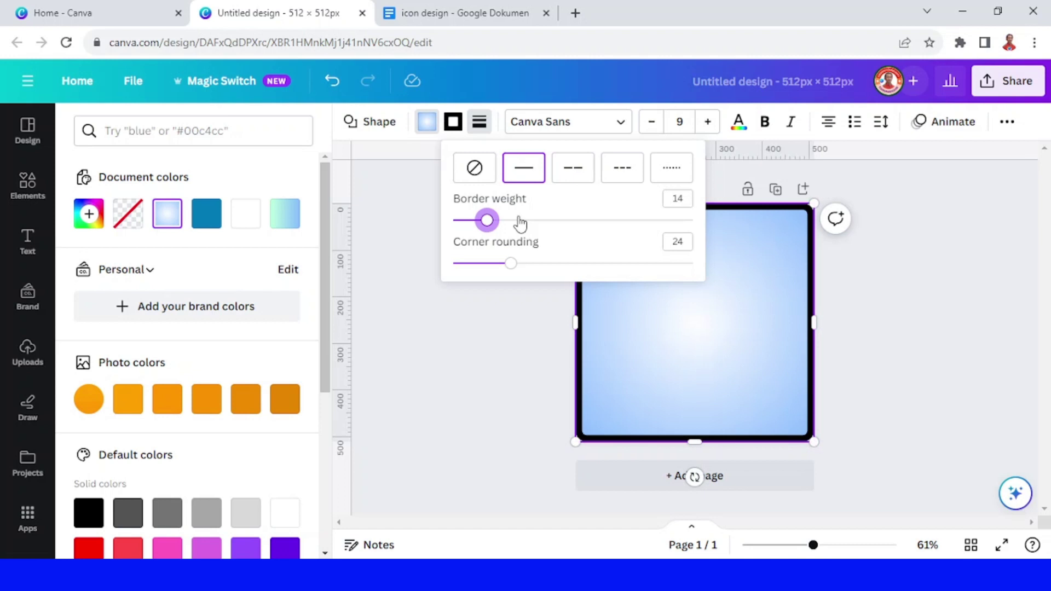
pyautogui.click(453, 121)
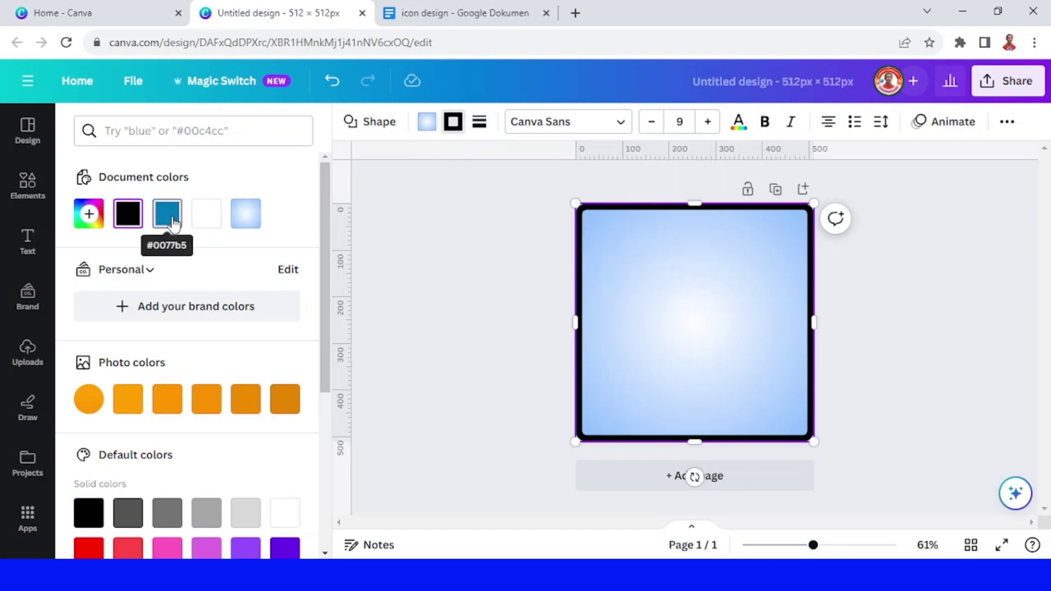
pyautogui.click(169, 219)
# Step: Send the rounded square to the back, behind the dollar sign and the orange platform
pyautogui.rightClick(718, 281)
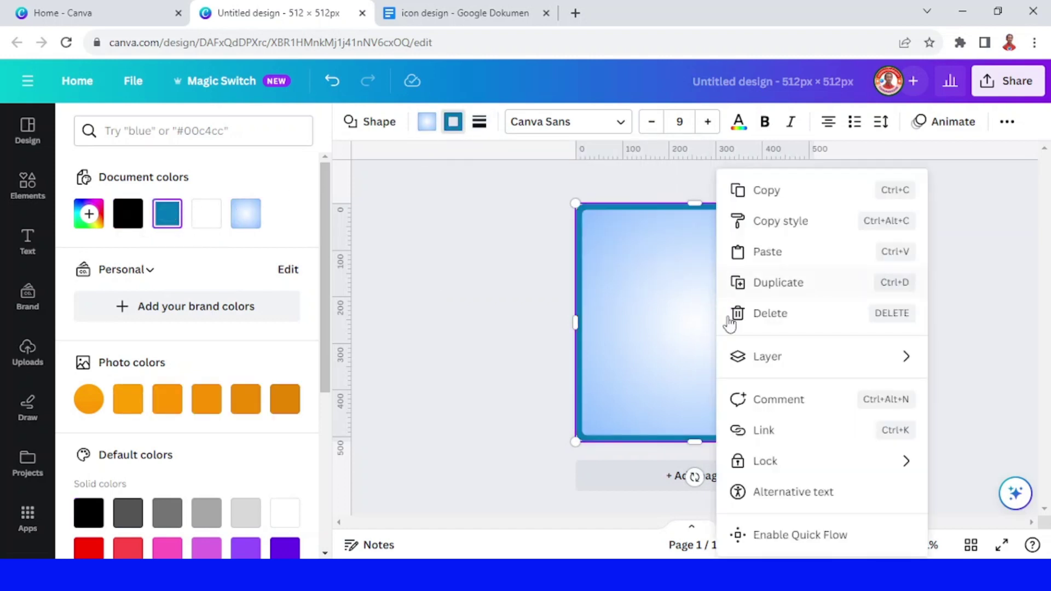
pyautogui.moveTo(767, 366)
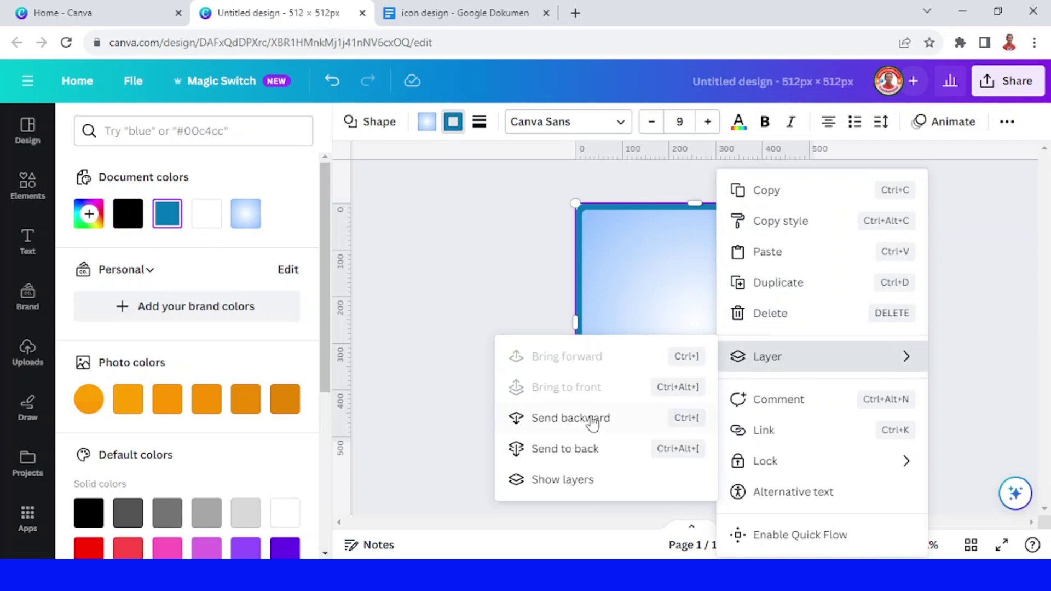
pyautogui.click(590, 449)
# Step: Enlarge the dollar sign slightly and reposition it centered above the orange platform
pyautogui.click(733, 276)
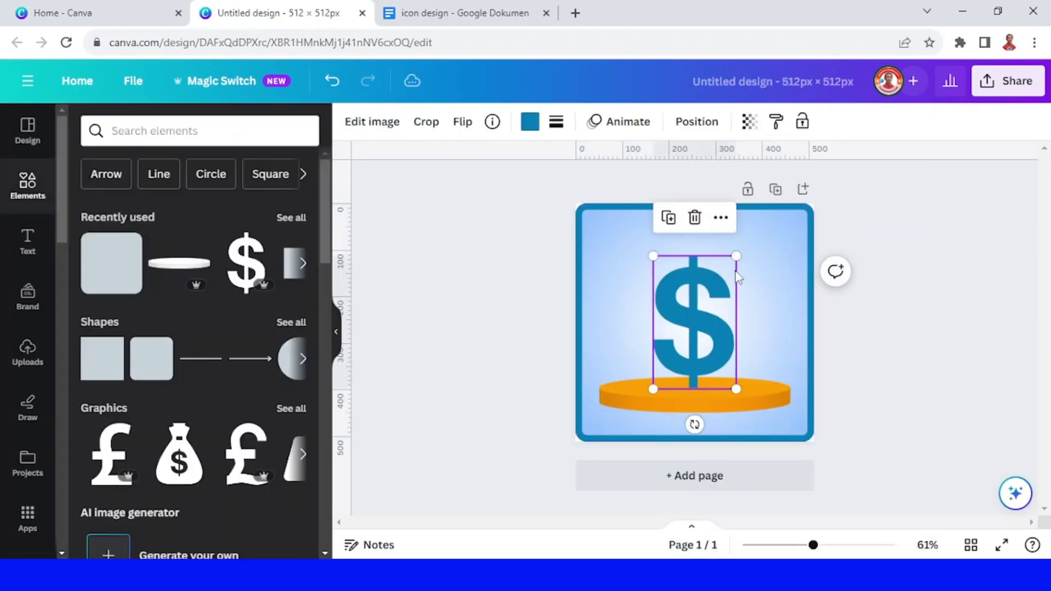
pyautogui.moveTo(735, 256); pyautogui.dragTo(743, 242)
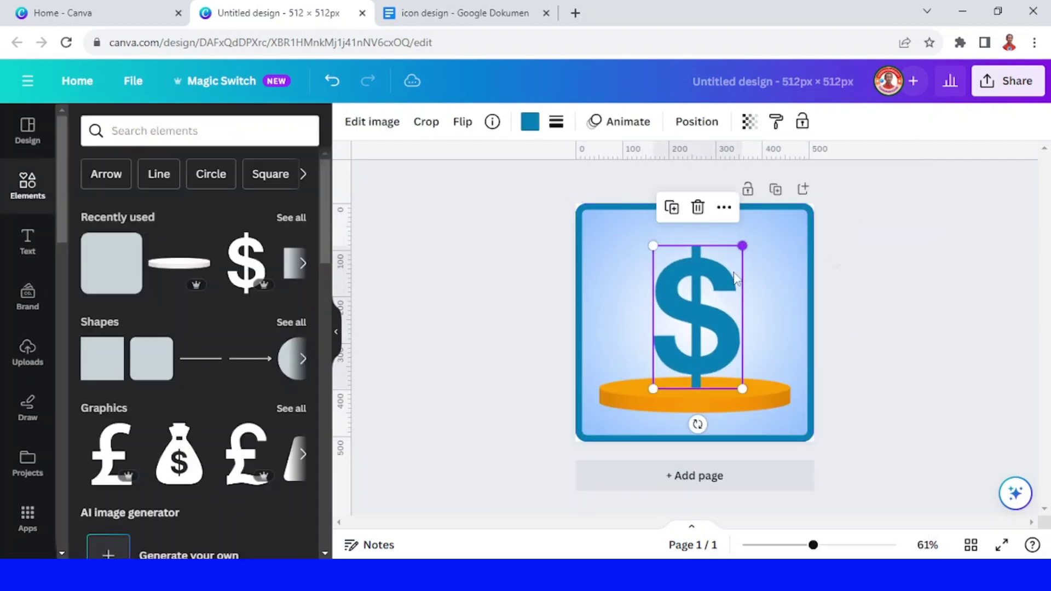
pyautogui.moveTo(709, 327); pyautogui.dragTo(711, 319)
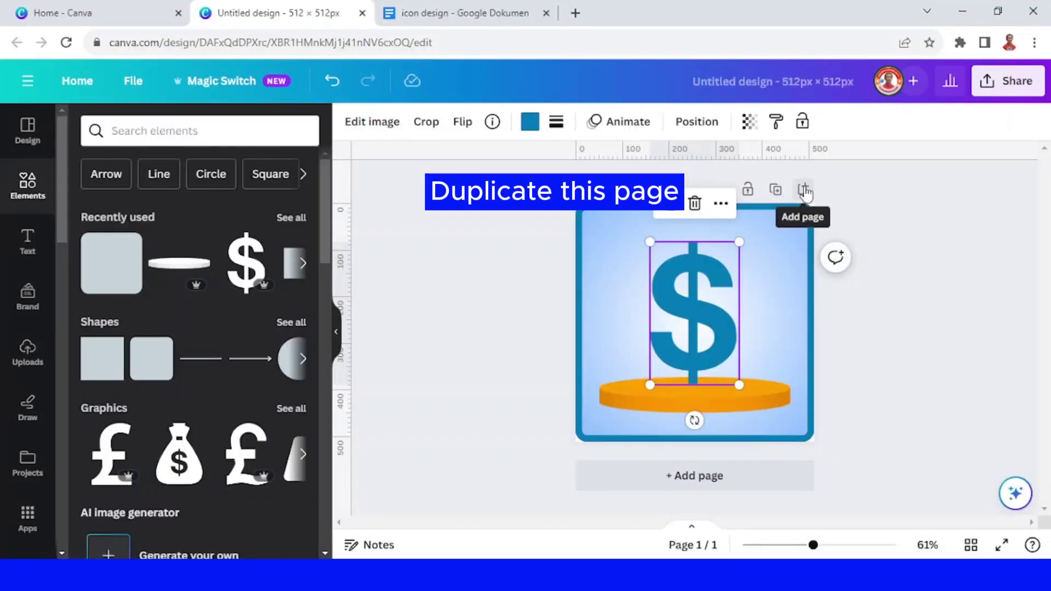
# Step: Duplicate the finished icon page and delete the dollar sign from page 2
pyautogui.click(774, 193)
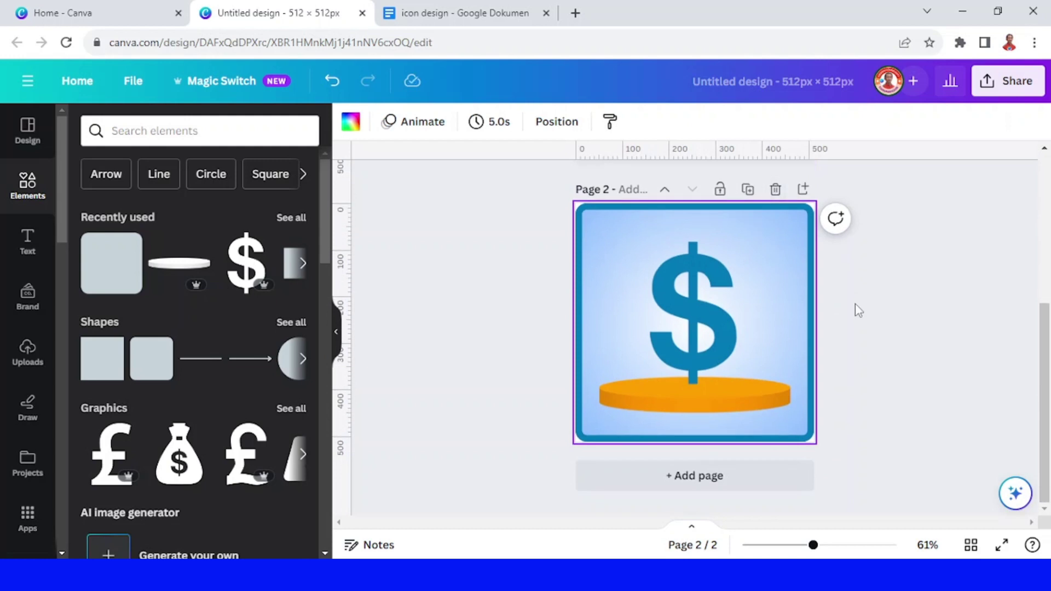
pyautogui.click(697, 328)
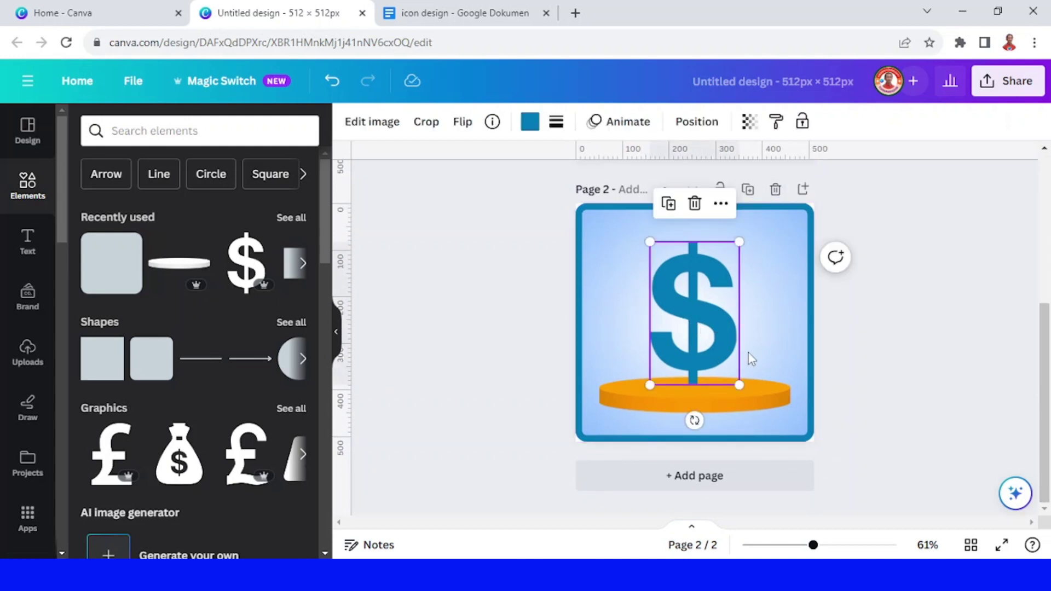
pyautogui.scroll(5, 755, 329)
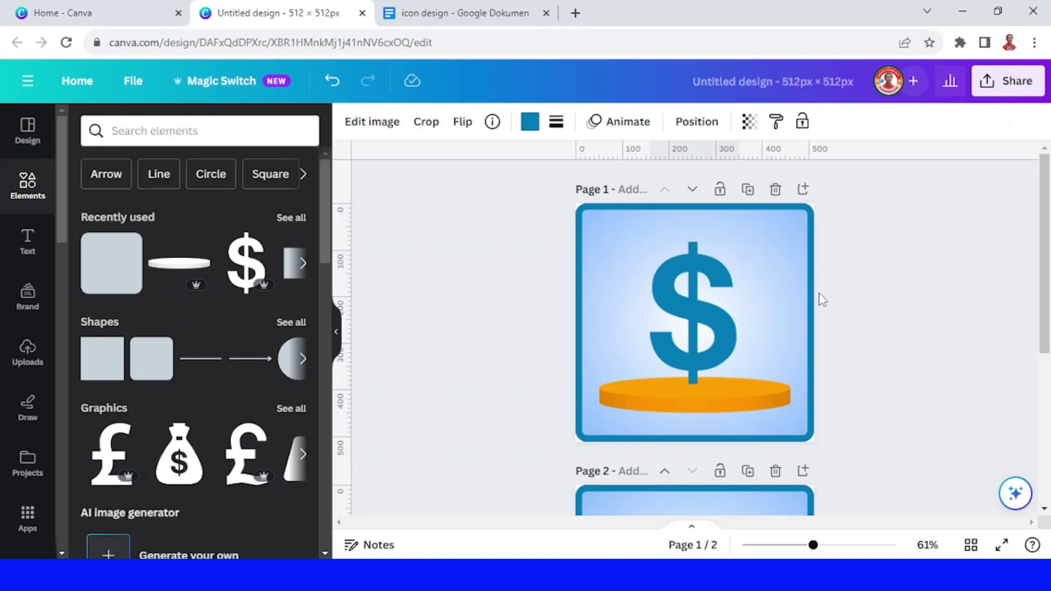
pyautogui.click(712, 305)
pyautogui.scroll(-1, 736, 366)
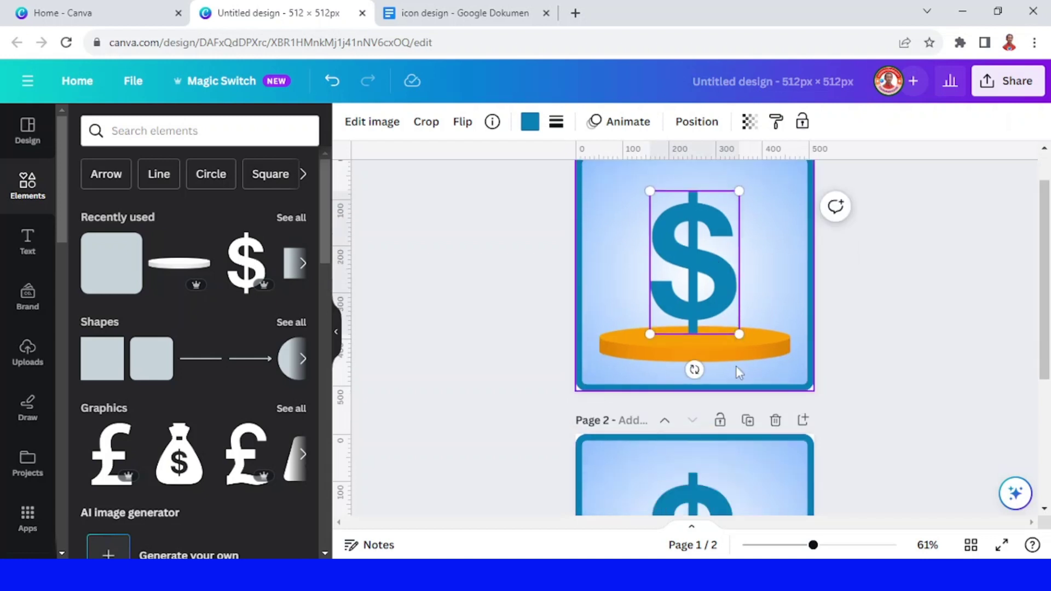
pyautogui.scroll(-3, 736, 365)
pyautogui.click(714, 349)
pyautogui.press('Delete')
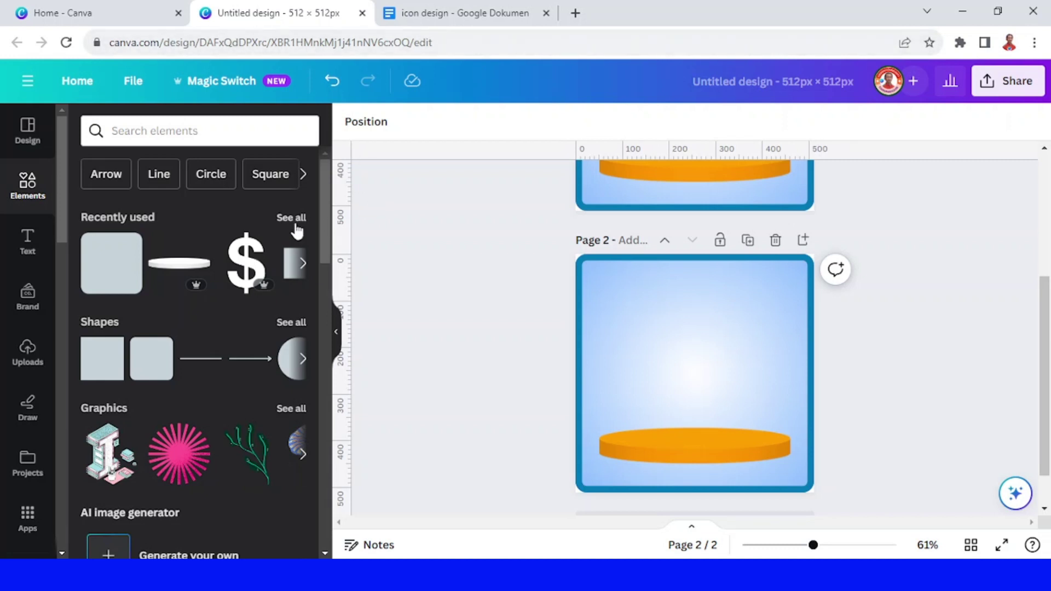
# Step: Add a square filled with the document blue, narrow it into a vertical bar and place it above the platform's left part
pyautogui.click(103, 379)
pyautogui.click(426, 121)
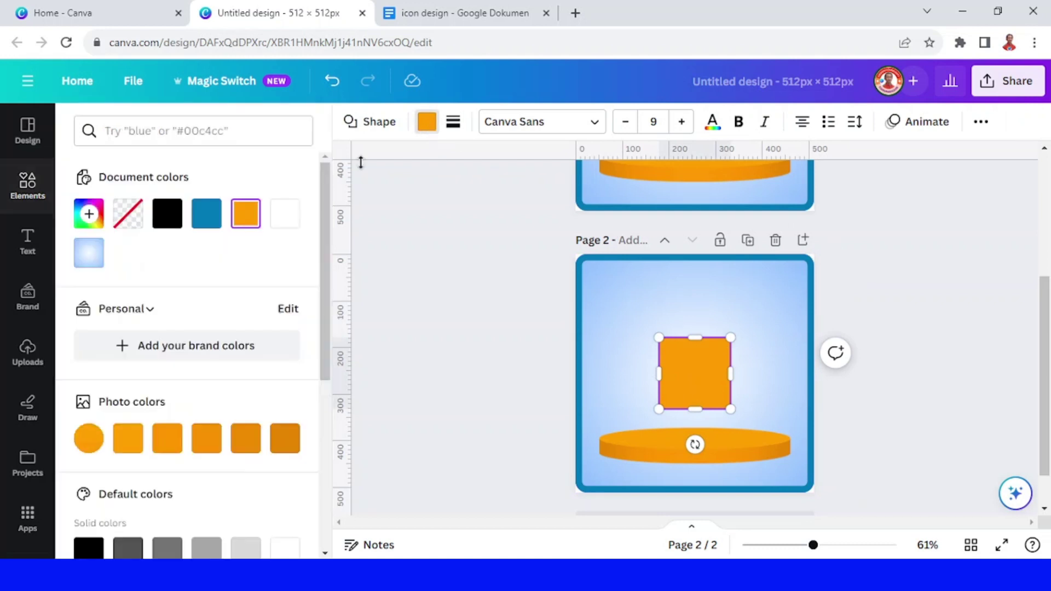
pyautogui.click(207, 215)
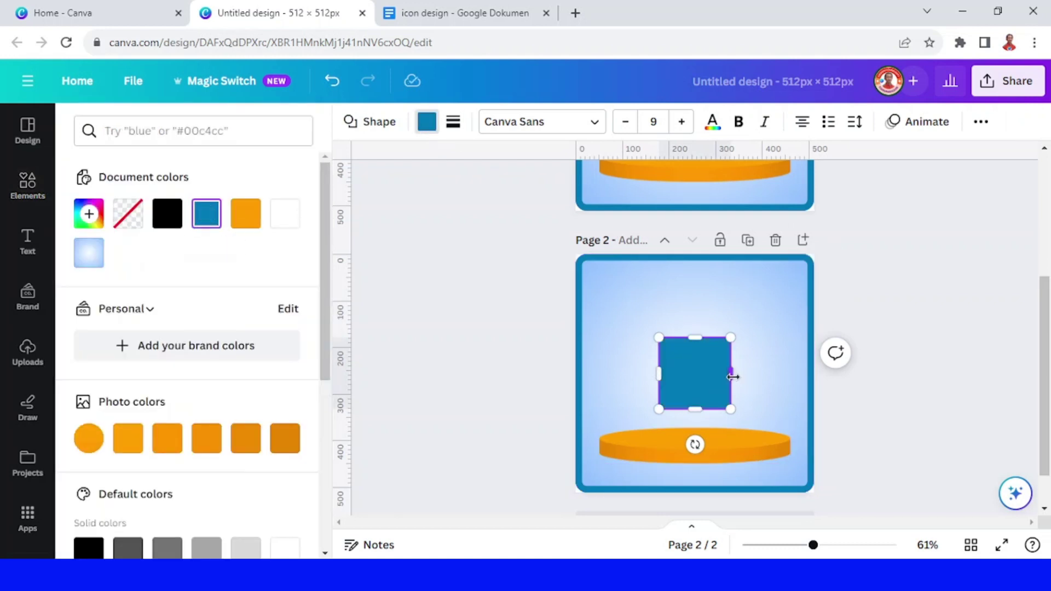
pyautogui.moveTo(733, 377); pyautogui.dragTo(676, 376)
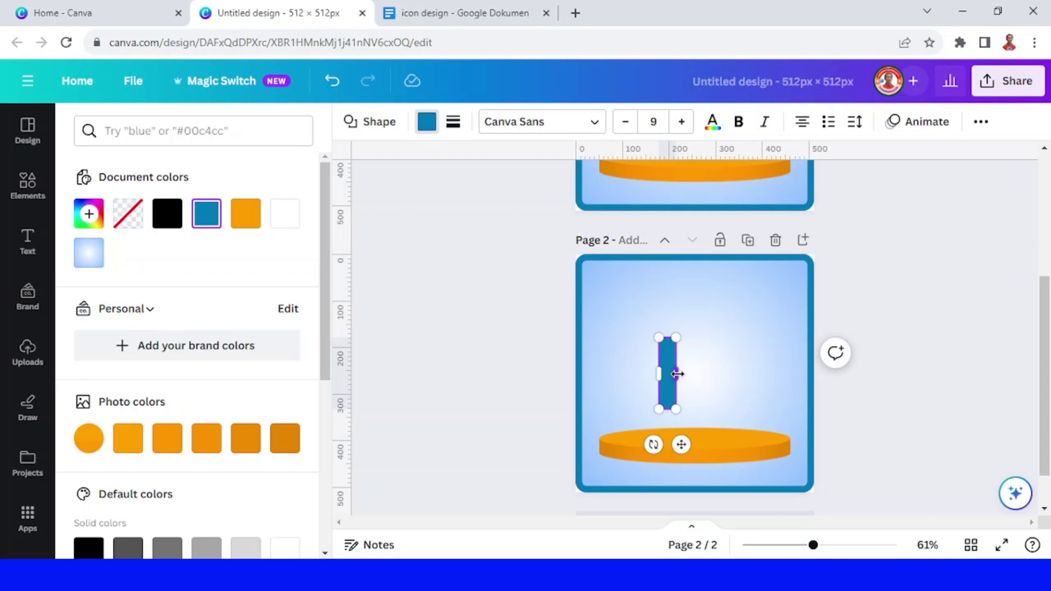
pyautogui.click(702, 378)
pyautogui.moveTo(667, 371); pyautogui.dragTo(631, 373)
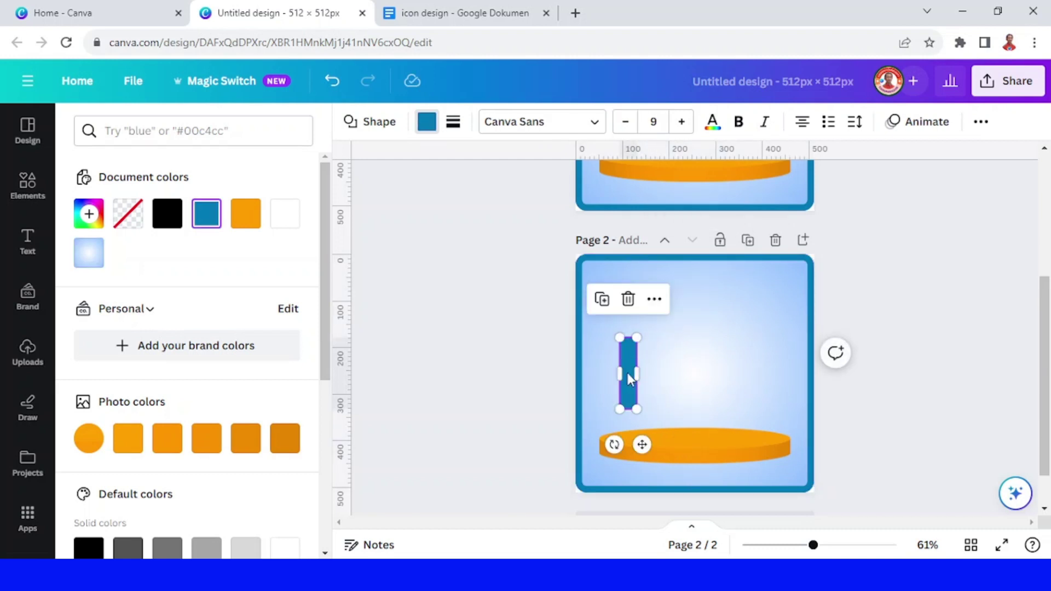
# Step: Duplicate the blue bar four times to form a row of five evenly spaced bars
pyautogui.hotkey('ctrl', 'd')
pyautogui.moveTo(640, 362); pyautogui.dragTo(659, 360)
pyautogui.hotkey('ctrl', 'd')
pyautogui.hotkey('ctrl', 'd')
pyautogui.hotkey('ctrl', 'd')
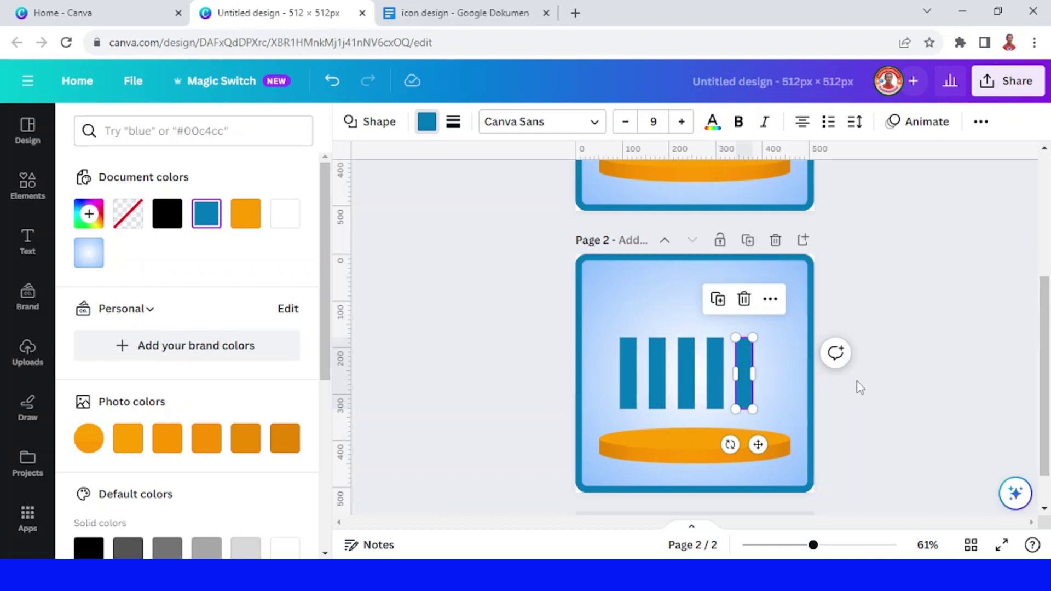
# Step: Move all five bars together onto the orange platform, centered horizontally on the page
pyautogui.moveTo(855, 382); pyautogui.dragTo(678, 409)
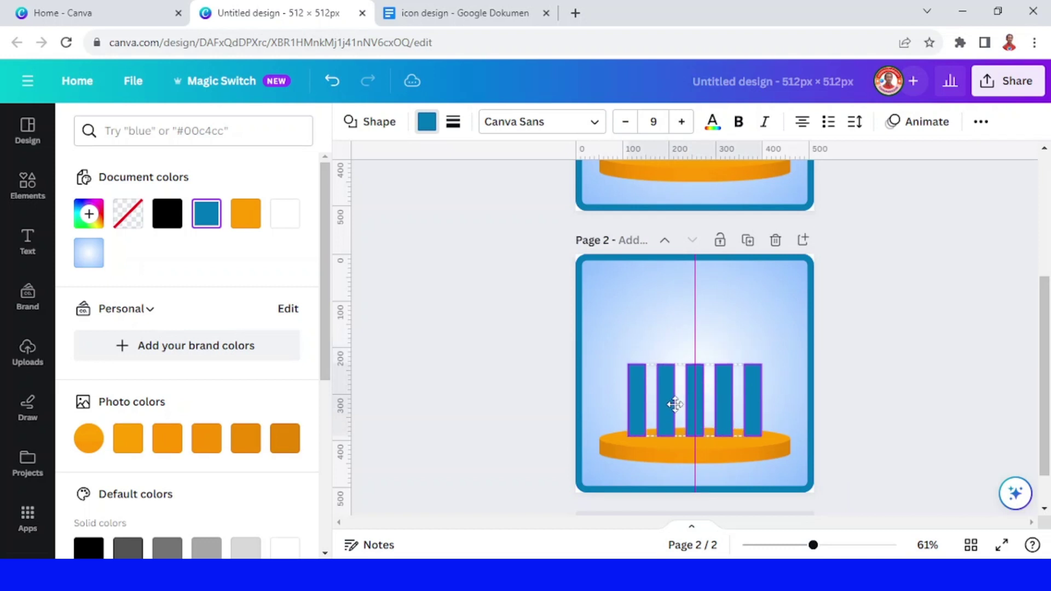
pyautogui.click(730, 392)
pyautogui.click(903, 366)
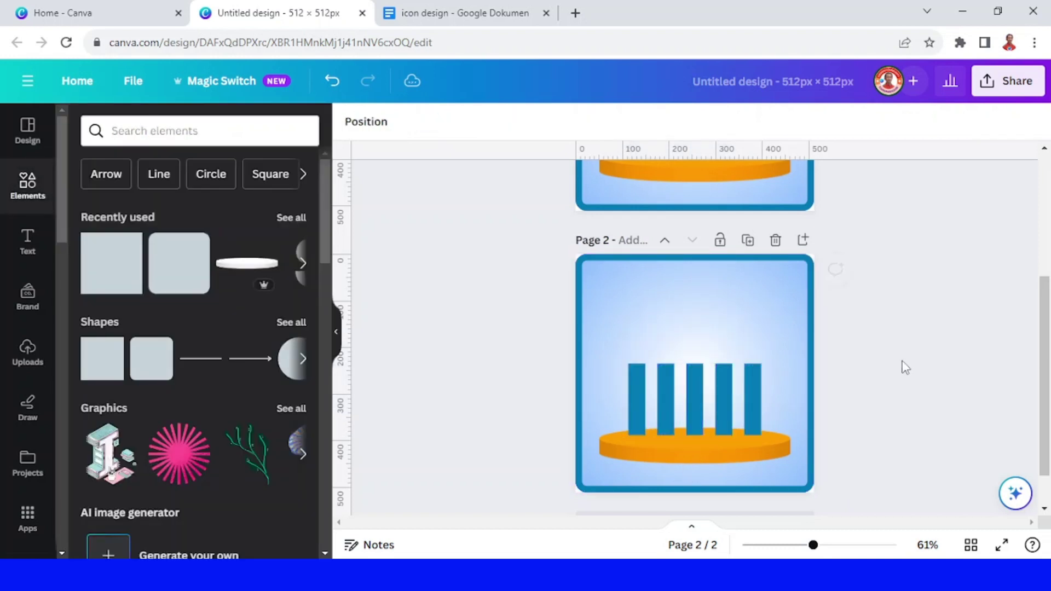
# Step: Shorten the second bar and raise the third, fourth and fifth to different heights, making the fifth the tallest
pyautogui.click(664, 401)
pyautogui.moveTo(664, 365); pyautogui.dragTo(748, 323)
pyautogui.click(698, 395)
pyautogui.click(730, 386)
pyautogui.click(751, 380)
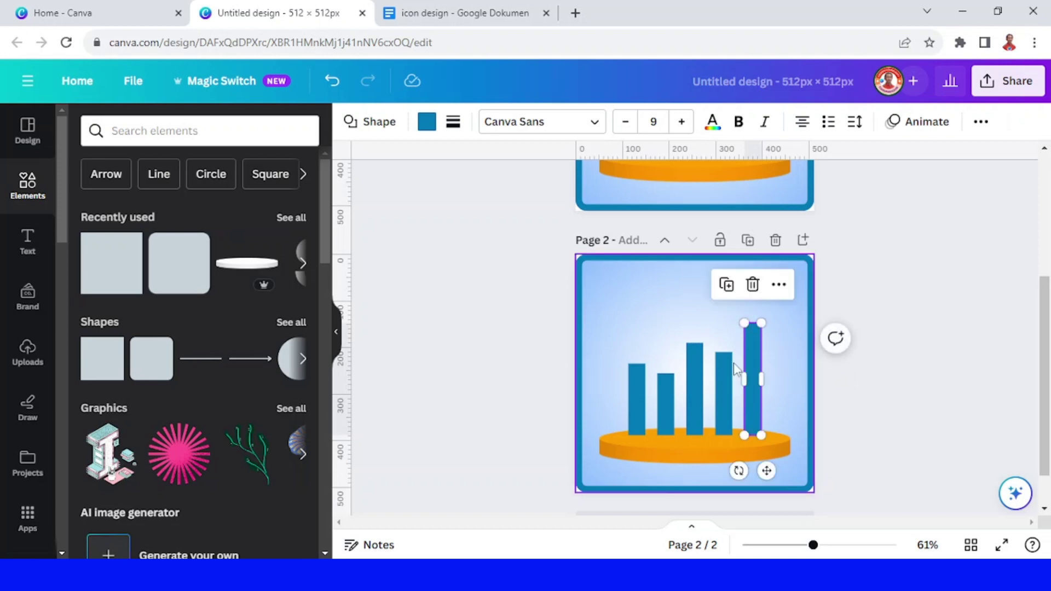
# Step: Add an arrow line rising diagonally above the bars from left to right and increase its line weight
pyautogui.click(263, 364)
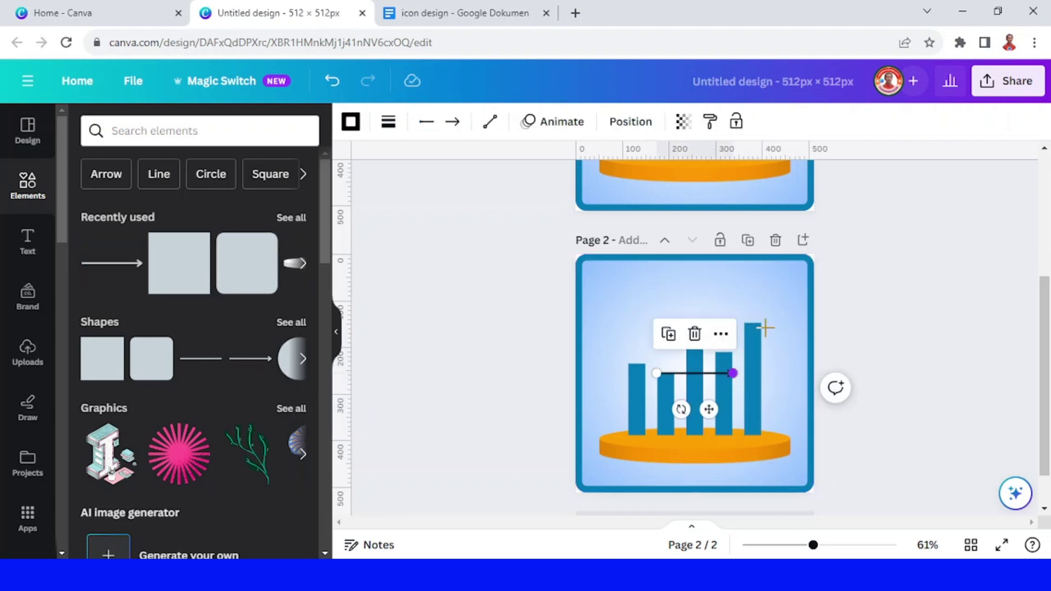
pyautogui.moveTo(733, 373); pyautogui.dragTo(772, 305)
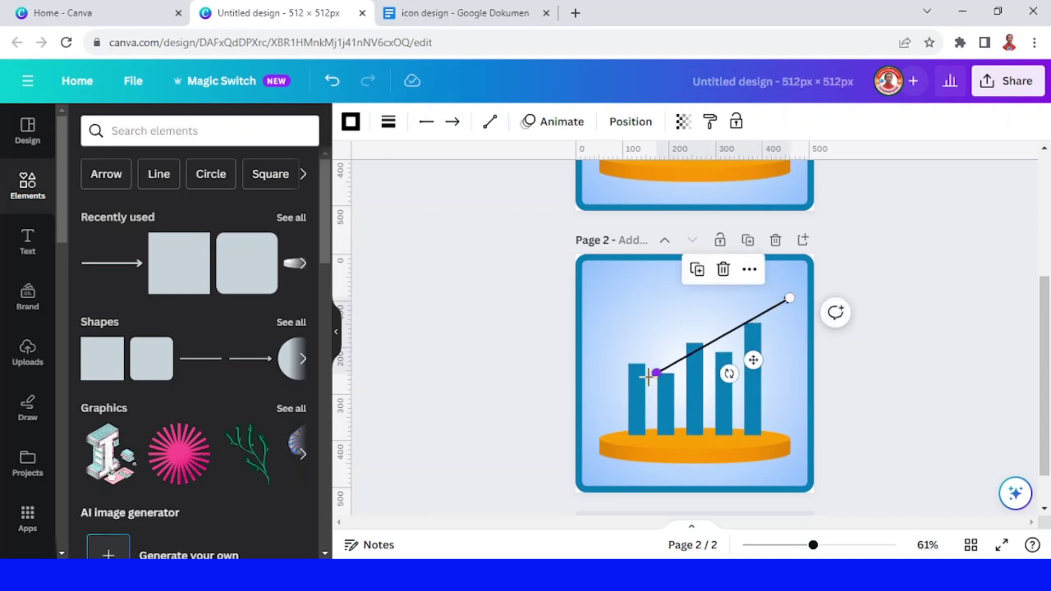
pyautogui.moveTo(649, 376); pyautogui.dragTo(605, 352)
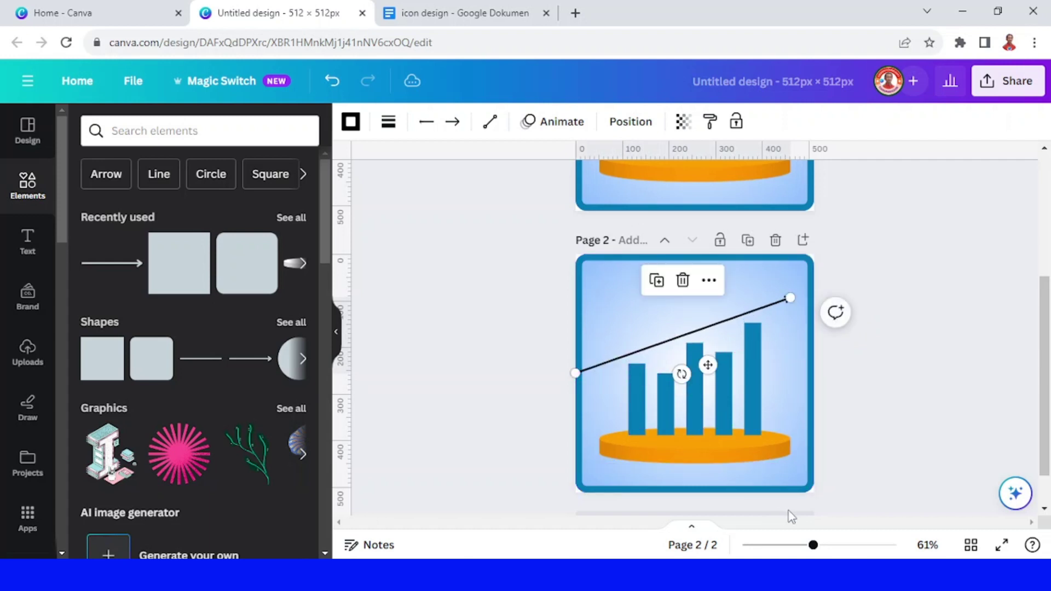
pyautogui.click(843, 546)
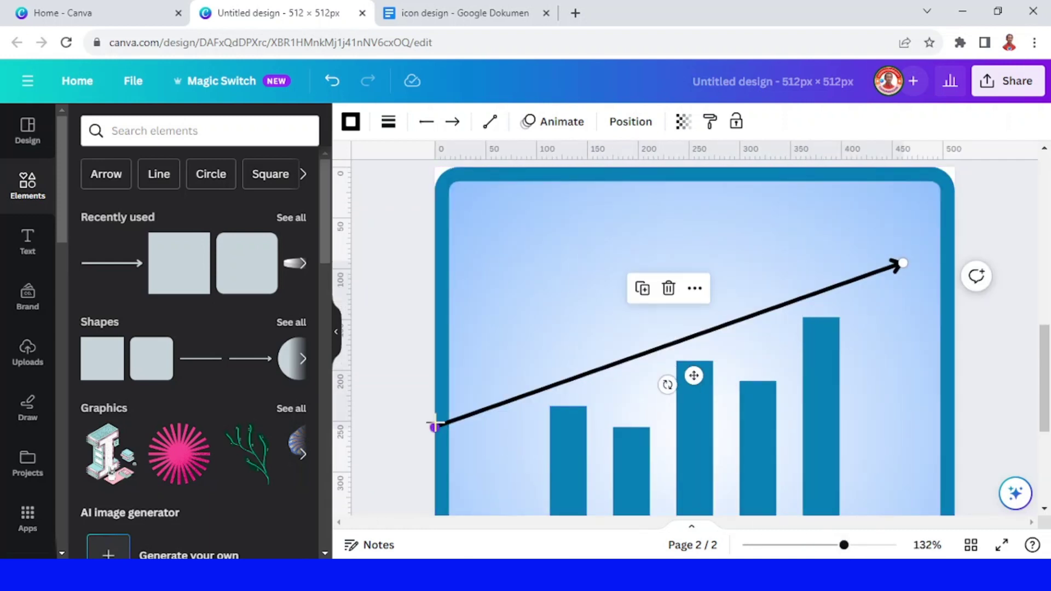
pyautogui.moveTo(434, 426); pyautogui.dragTo(519, 392)
pyautogui.click(388, 121)
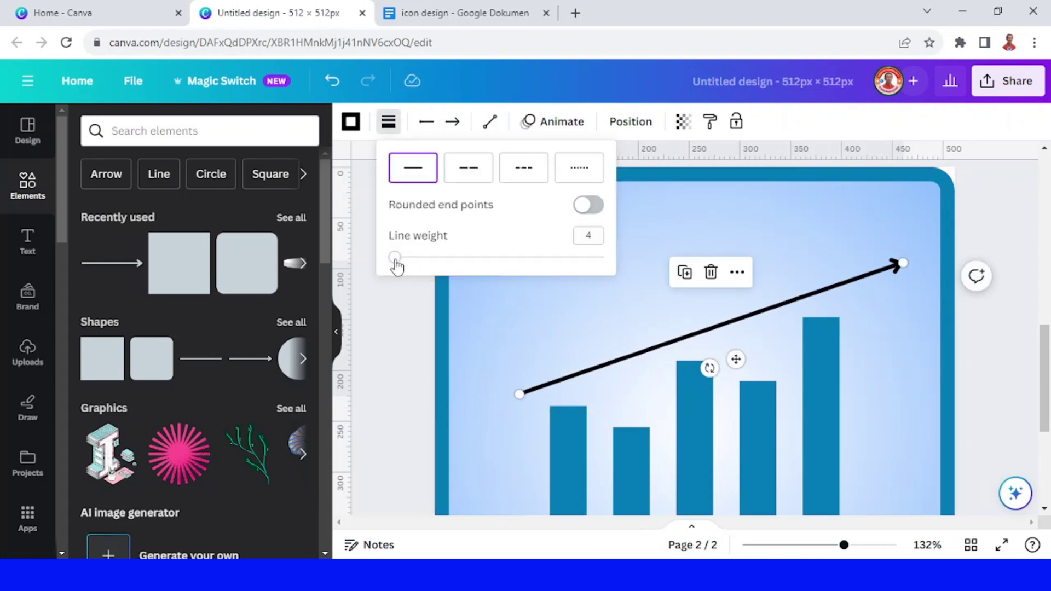
pyautogui.moveTo(397, 267); pyautogui.dragTo(443, 266)
# Step: Copy the orange hex code #FFA500 from the icon design document in Google Docs and apply it to the arrow in Canva
pyautogui.click(350, 121)
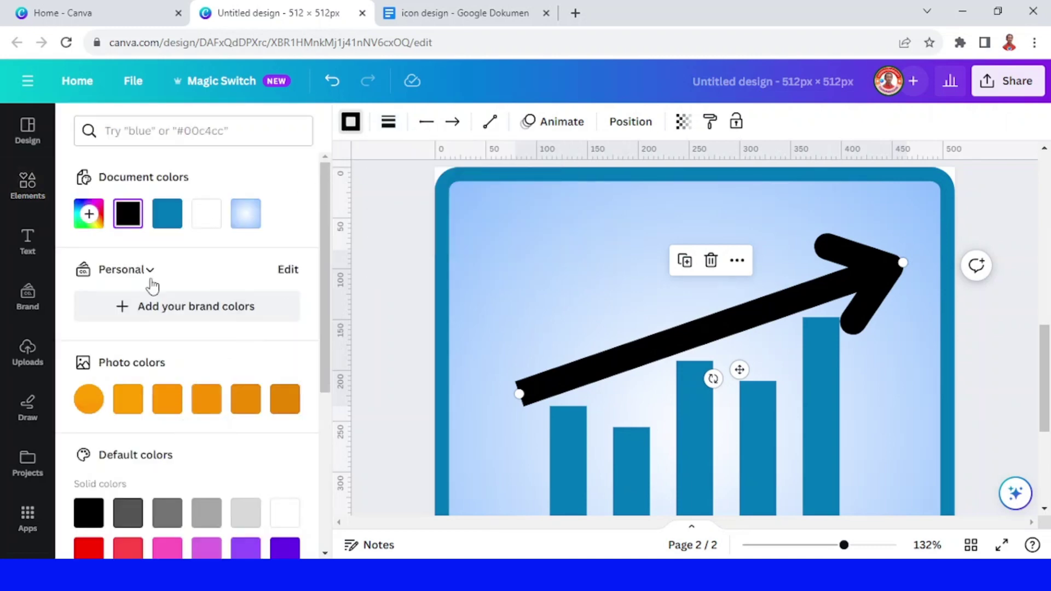
pyautogui.click(475, 12)
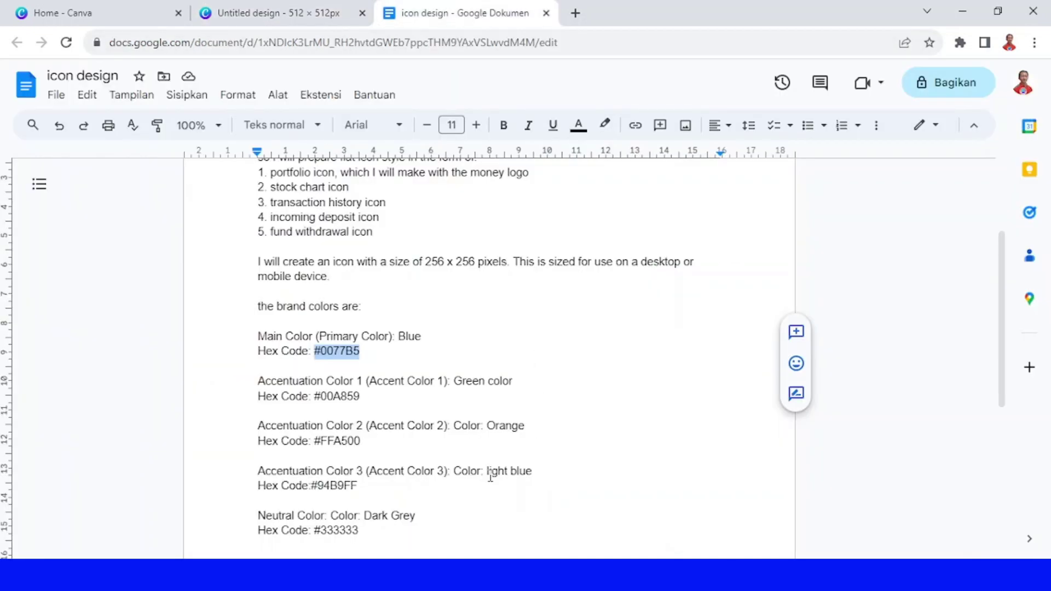
pyautogui.moveTo(372, 443); pyautogui.dragTo(315, 448)
pyautogui.hotkey('ctrl', 'c')
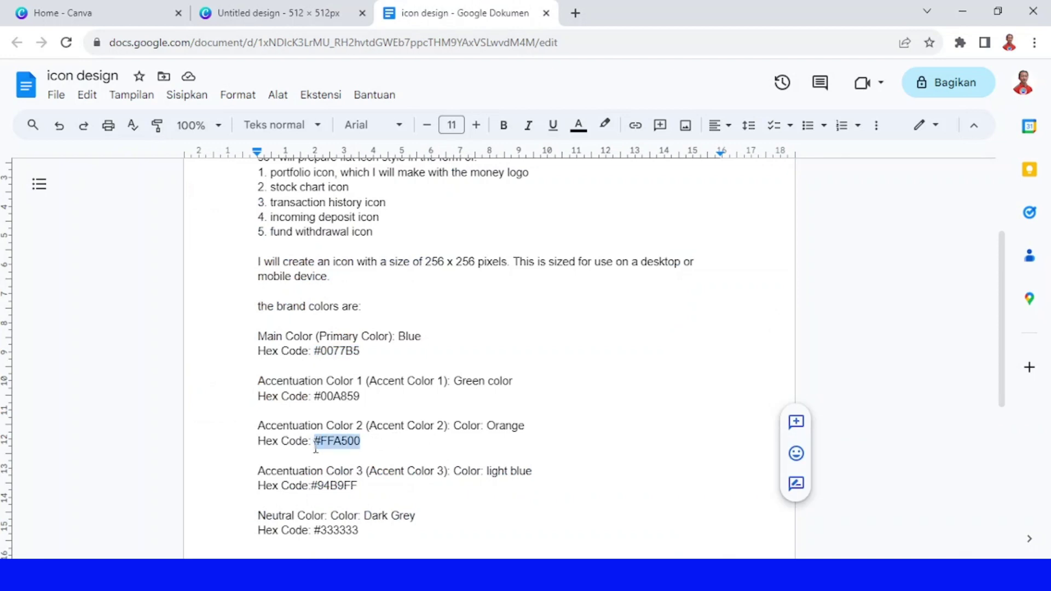
pyautogui.click(260, 16)
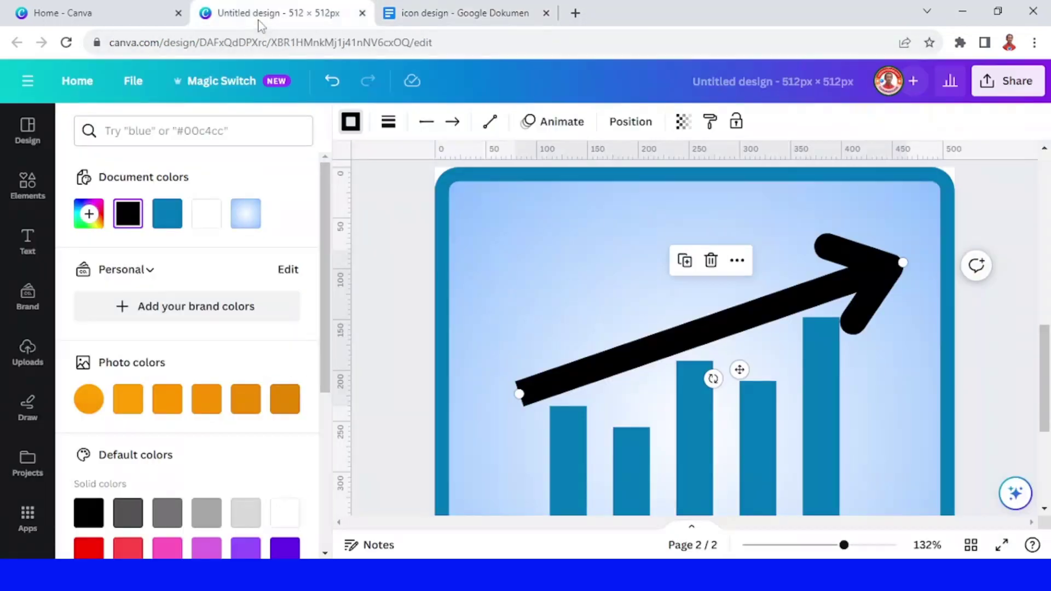
pyautogui.click(99, 221)
pyautogui.hotkey('ctrl', 'v')
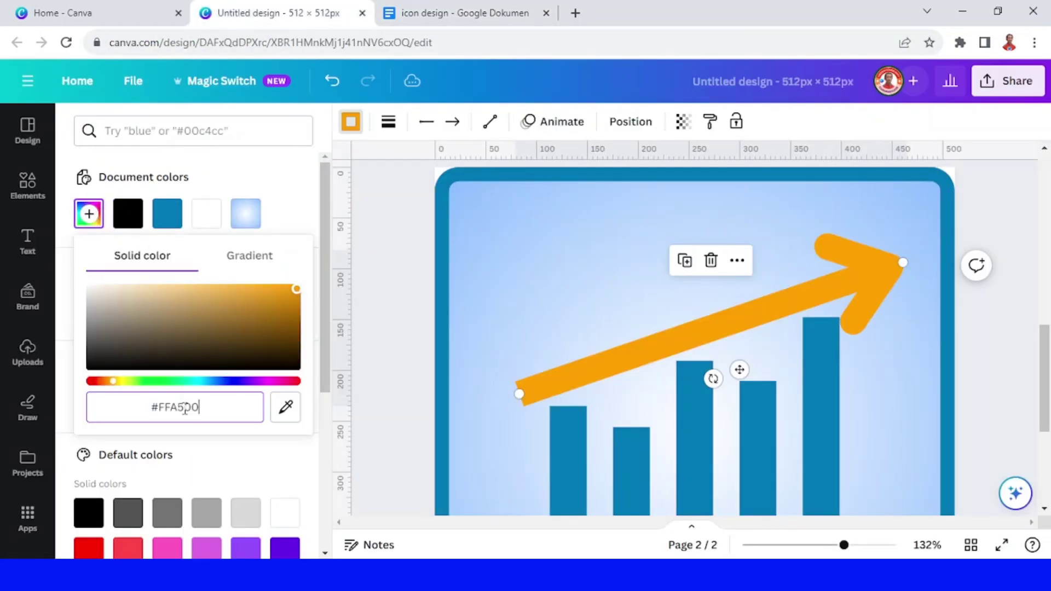
# Step: Deselect the arrow and duplicate page 2 with the stock chart icon
pyautogui.click(811, 545)
pyautogui.press('Escape')
pyautogui.press('Escape')
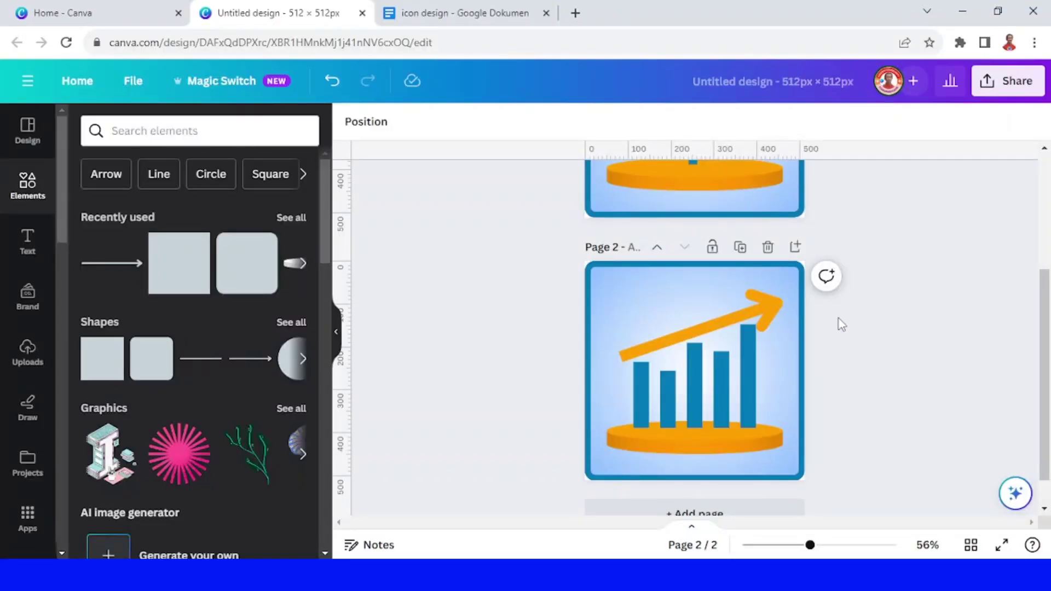
pyautogui.click(739, 253)
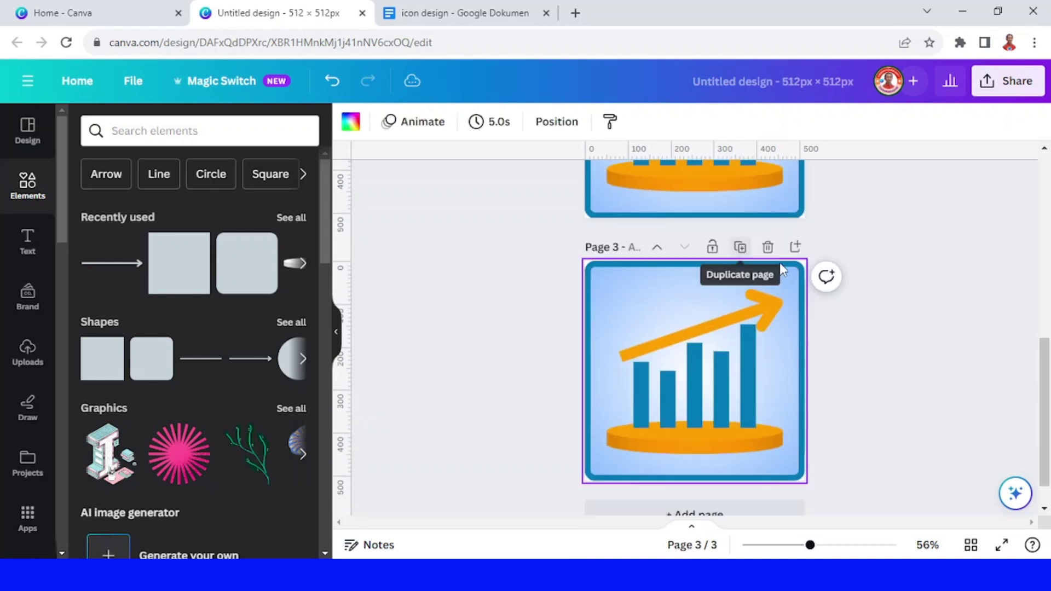
# Step: Delete the five blue bars and the rising arrow from page 3, keeping the background and orange platform
pyautogui.click(746, 362)
pyautogui.press('Delete')
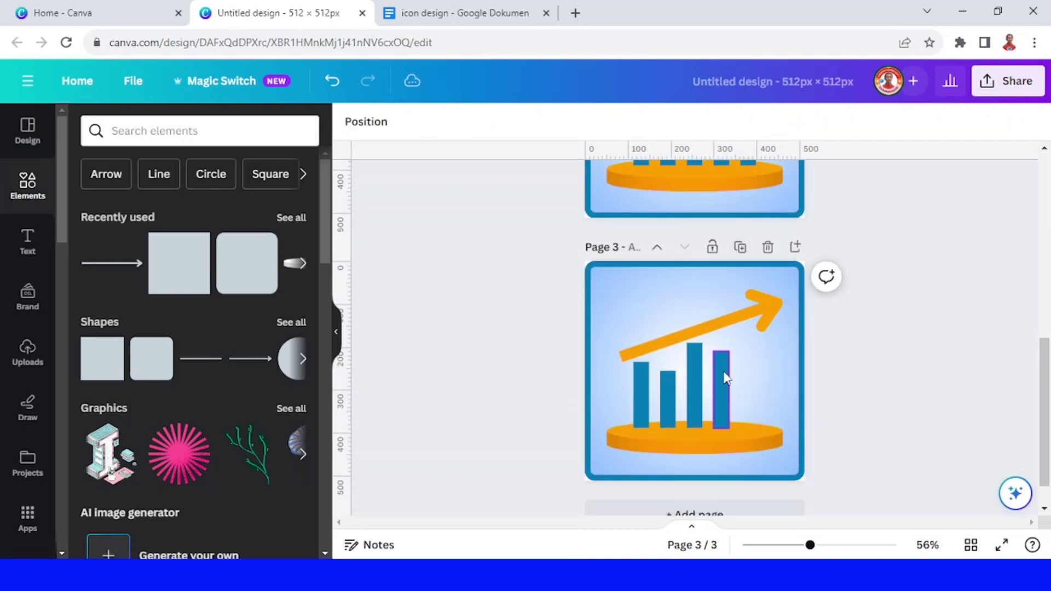
pyautogui.click(721, 375)
pyautogui.press('Delete')
pyautogui.click(694, 373)
pyautogui.press('Delete')
pyautogui.click(661, 386)
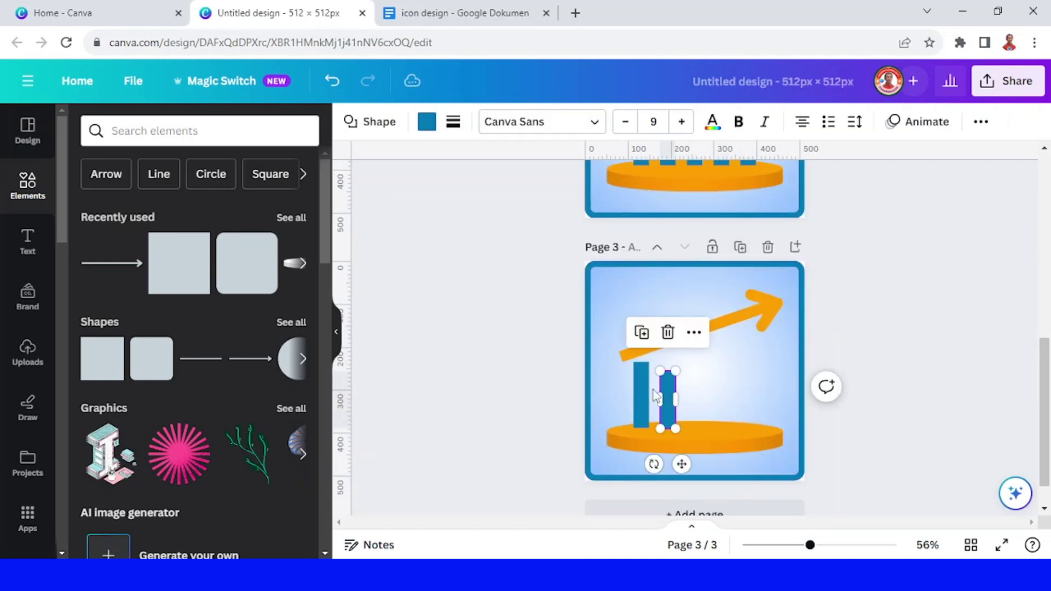
pyautogui.press('Delete')
pyautogui.click(642, 389)
pyautogui.press('Delete')
pyautogui.click(685, 344)
pyautogui.press('Delete')
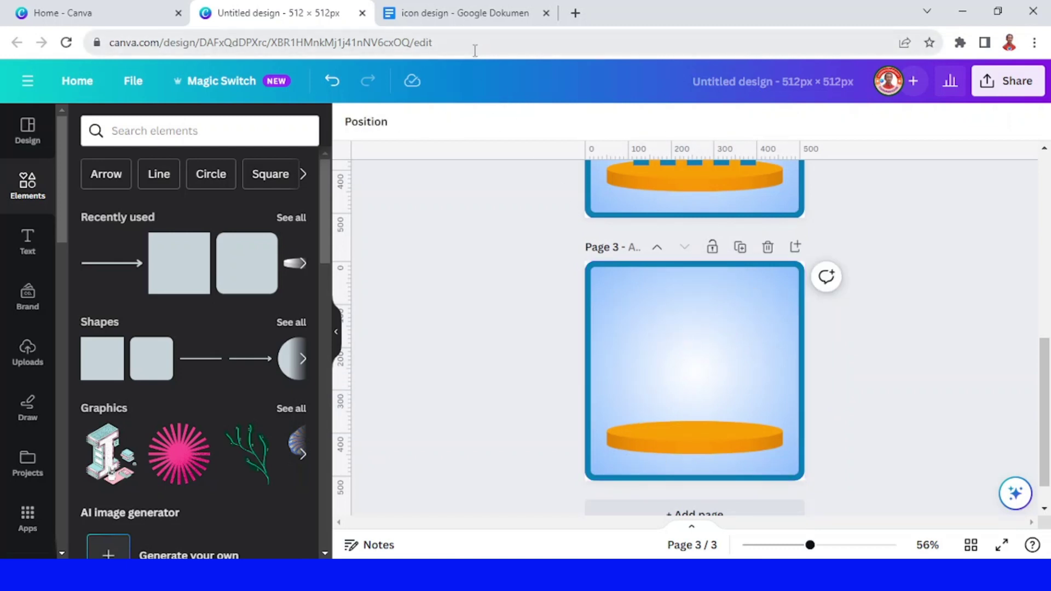
# Step: Check the icon list in the icon design document in Google Docs, and copy the dollar sign from page 1 in Canva
pyautogui.click(453, 17)
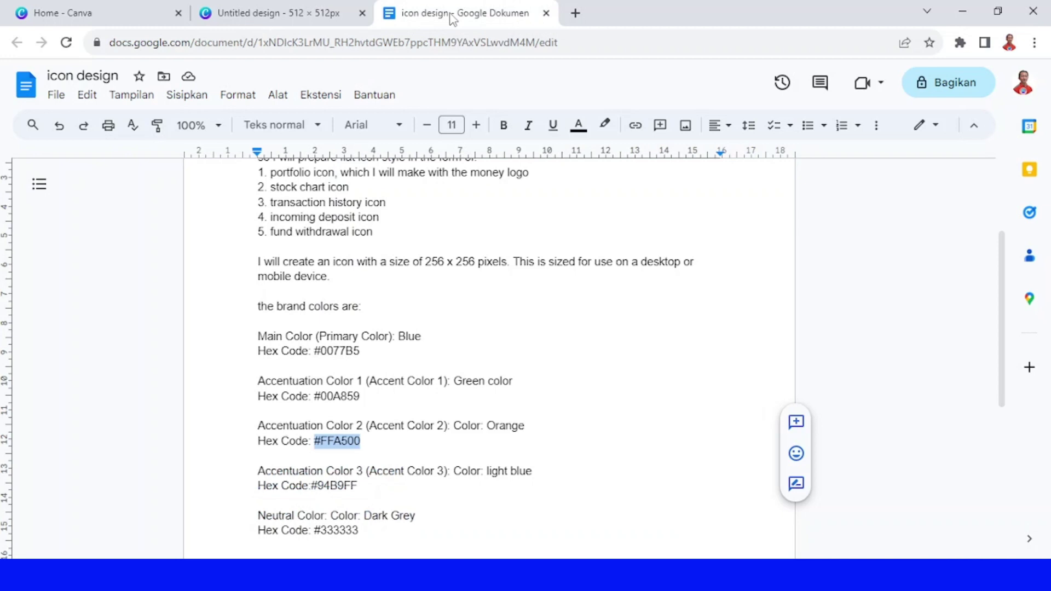
pyautogui.click(304, 15)
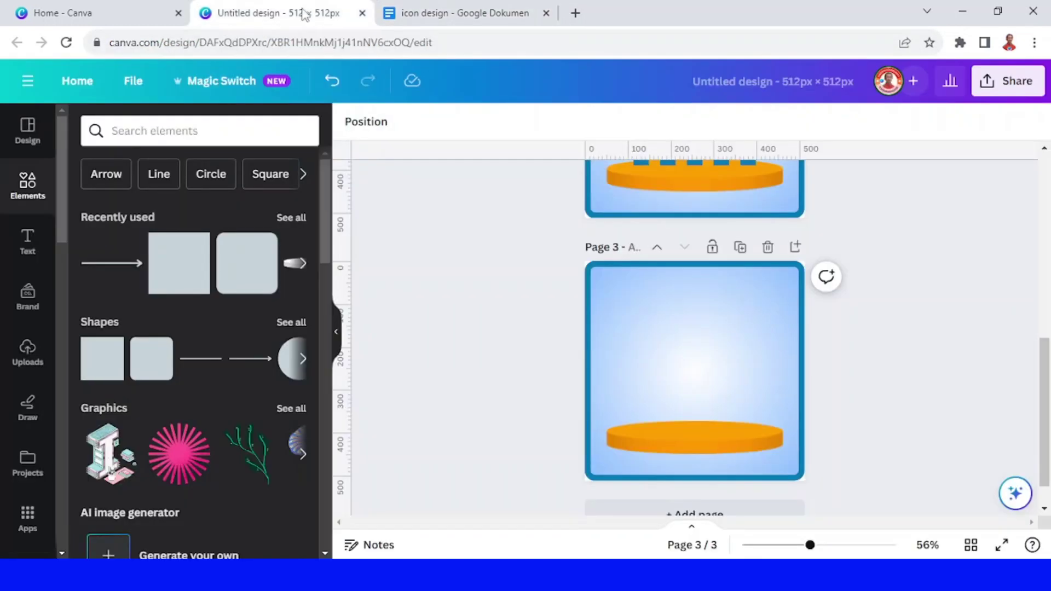
pyautogui.scroll(7, 737, 354)
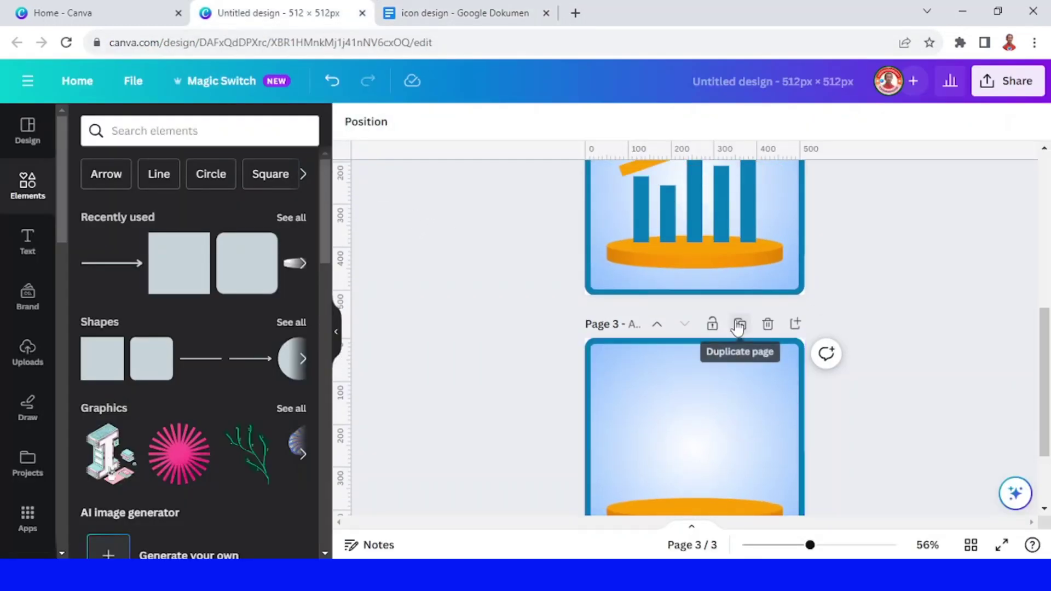
pyautogui.click(733, 250)
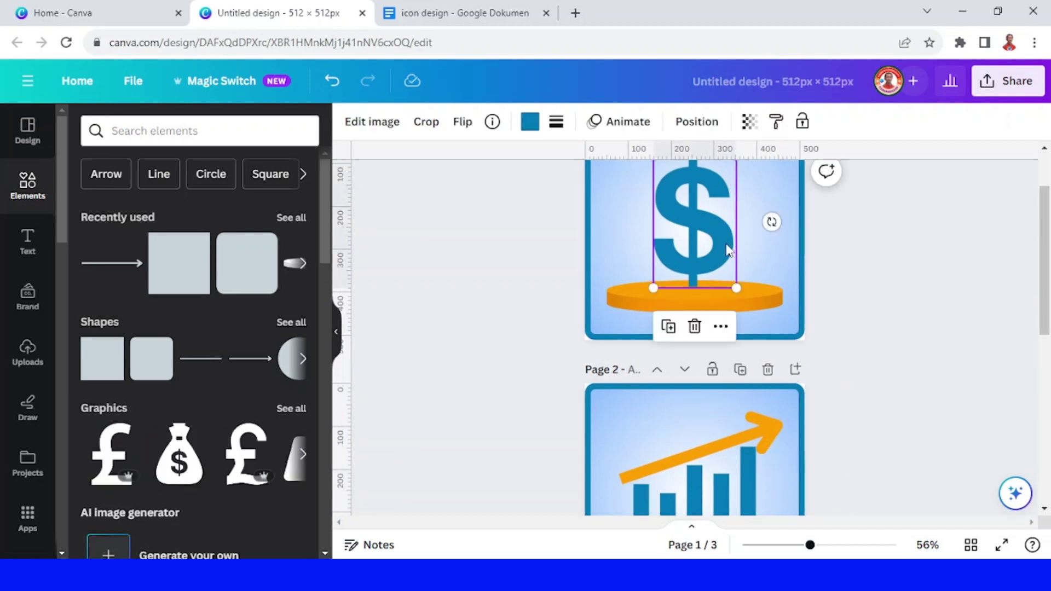
pyautogui.scroll(-7, 732, 251)
pyautogui.scroll(7, 690, 251)
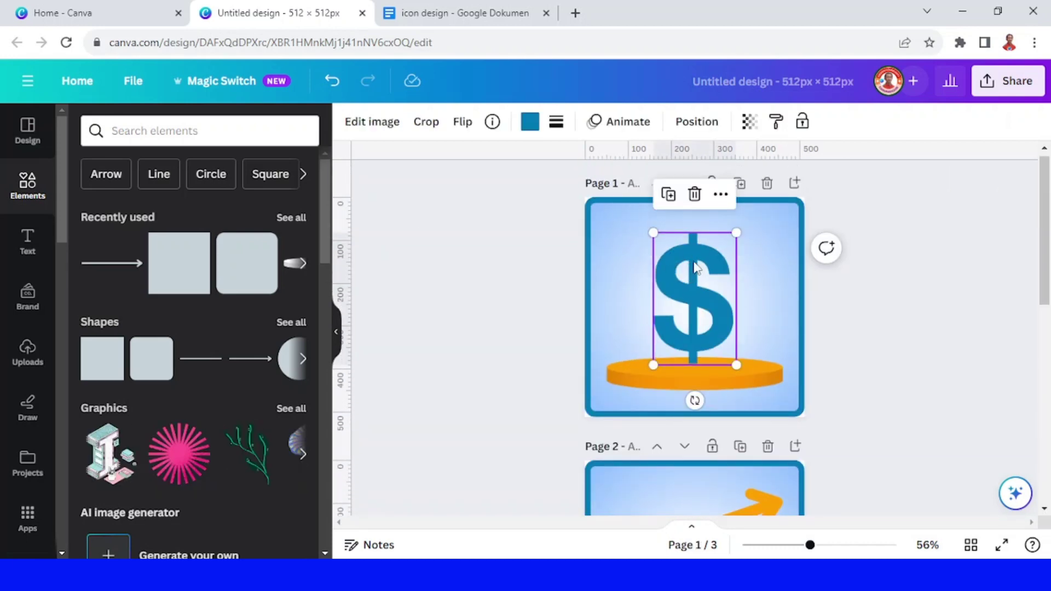
pyautogui.rightClick(704, 274)
pyautogui.click(750, 203)
# Step: Paste the dollar sign onto page 3, shrink it and center it just above the orange platform
pyautogui.scroll(-7, 735, 265)
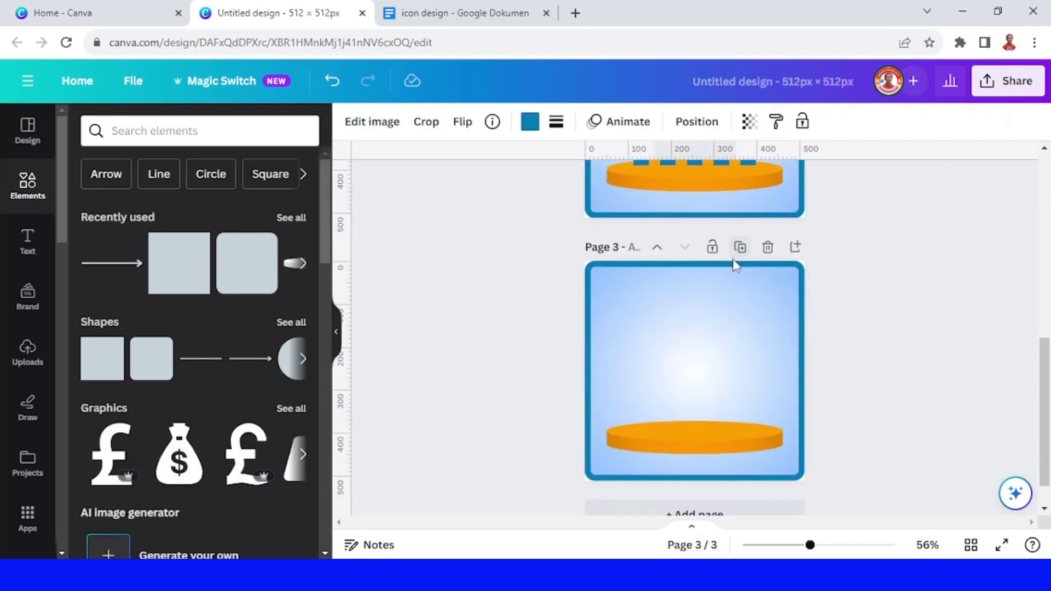
pyautogui.rightClick(699, 363)
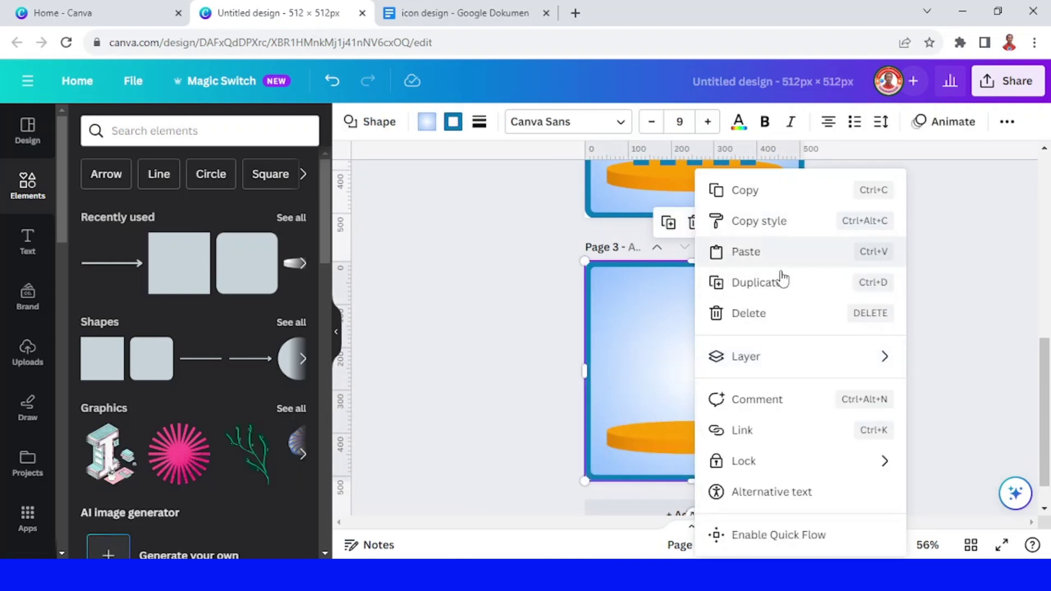
pyautogui.click(776, 256)
pyautogui.moveTo(737, 297); pyautogui.dragTo(711, 346)
pyautogui.moveTo(694, 386); pyautogui.dragTo(709, 362)
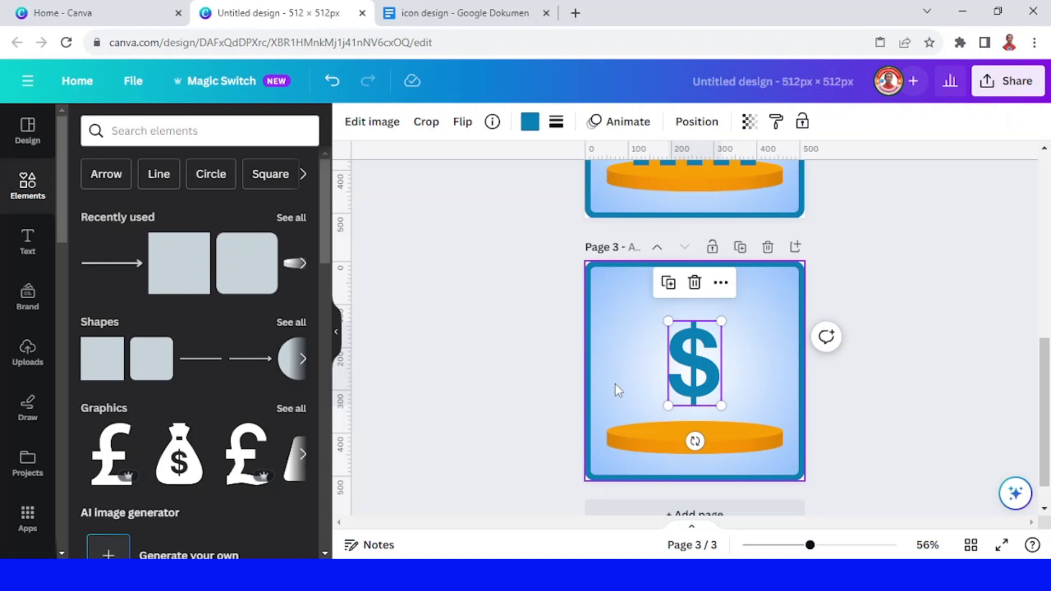
# Step: Search the elements for "arrow", add the Brushstroke Arrow Smooth Curve Down graphic to page 3 and color it orange
pyautogui.click(177, 137)
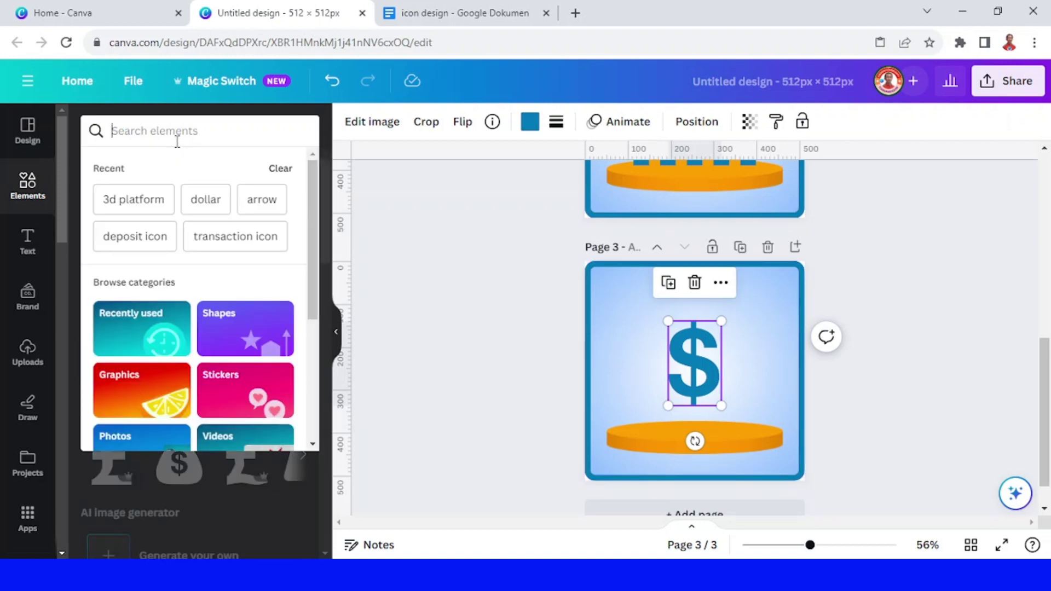
pyautogui.write('arrow')
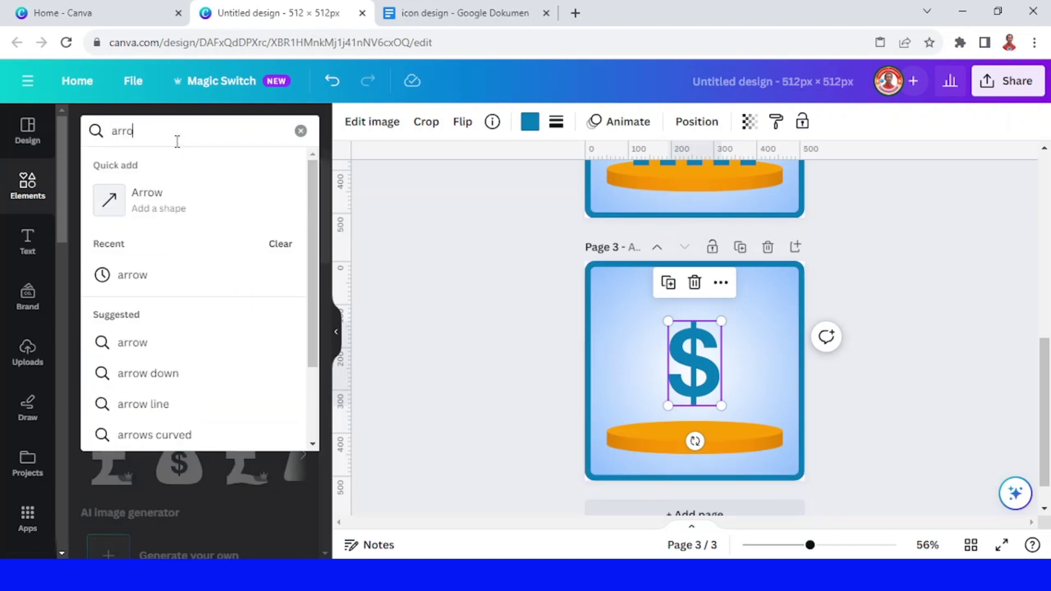
pyautogui.press('Return')
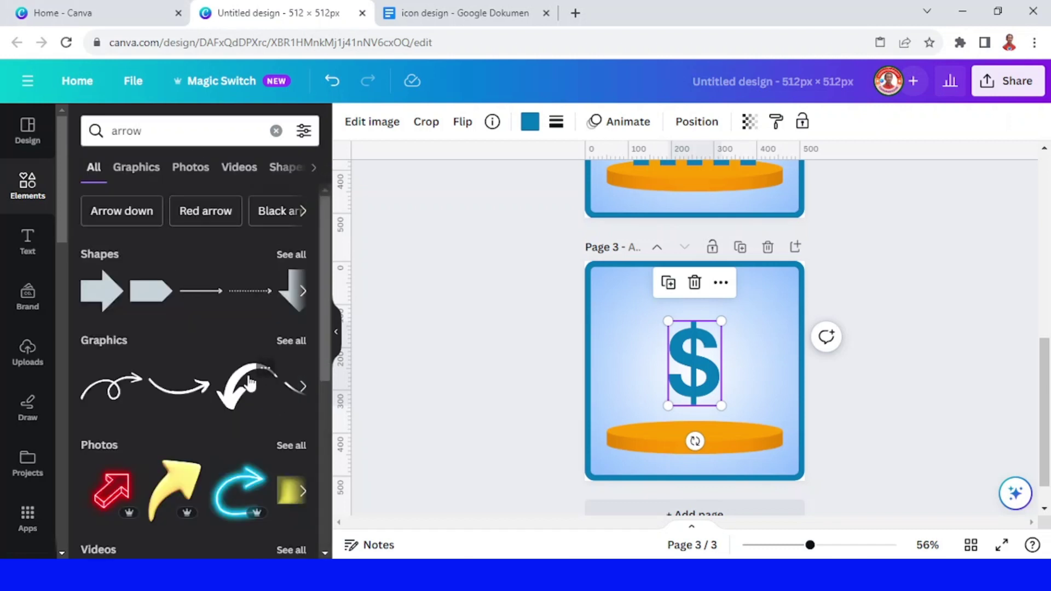
pyautogui.click(261, 368)
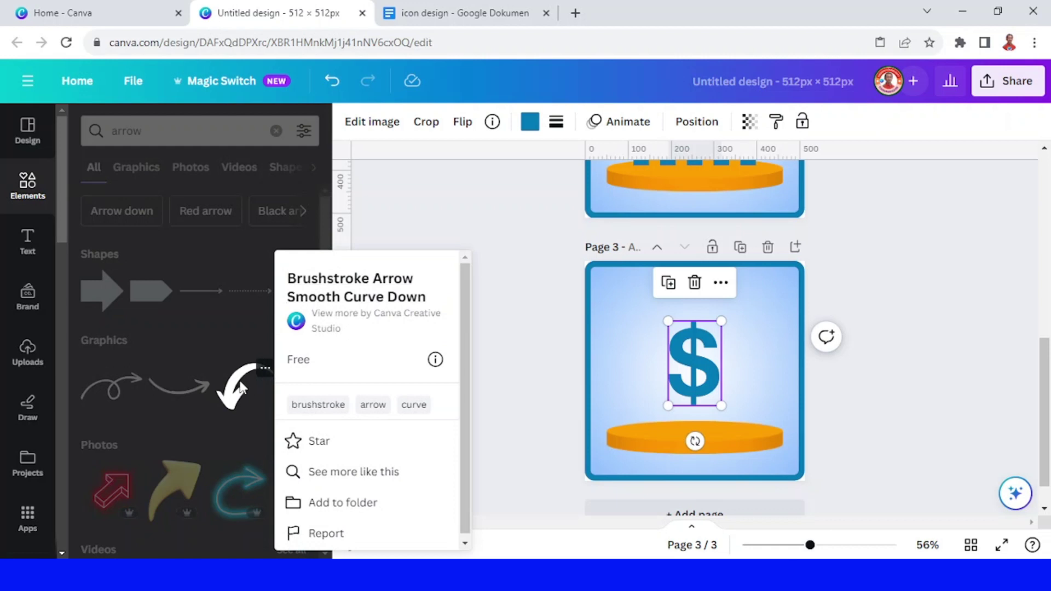
pyautogui.click(240, 390)
pyautogui.click(239, 390)
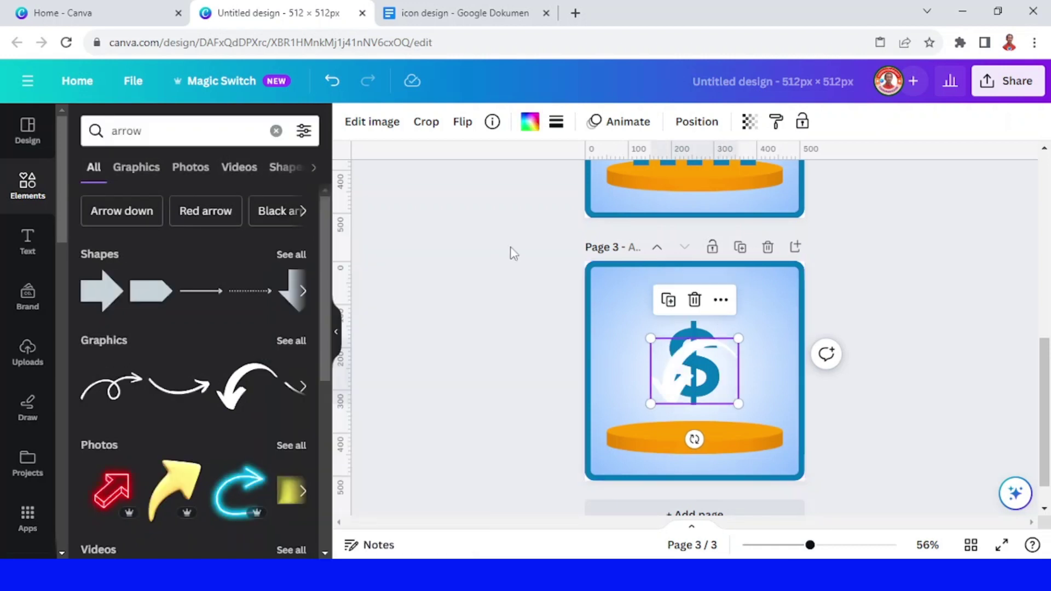
pyautogui.click(527, 137)
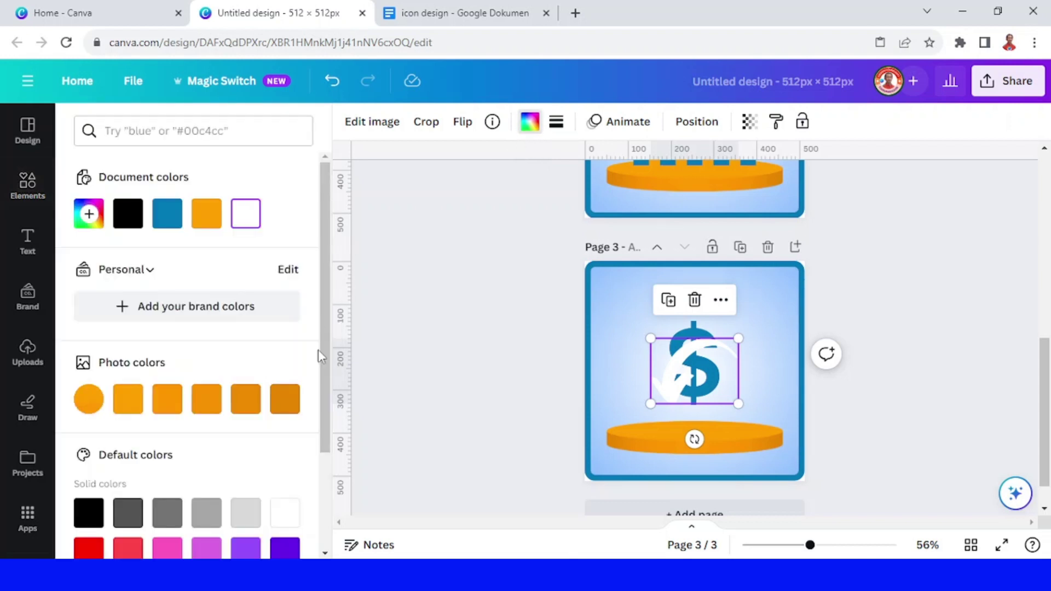
pyautogui.click(205, 234)
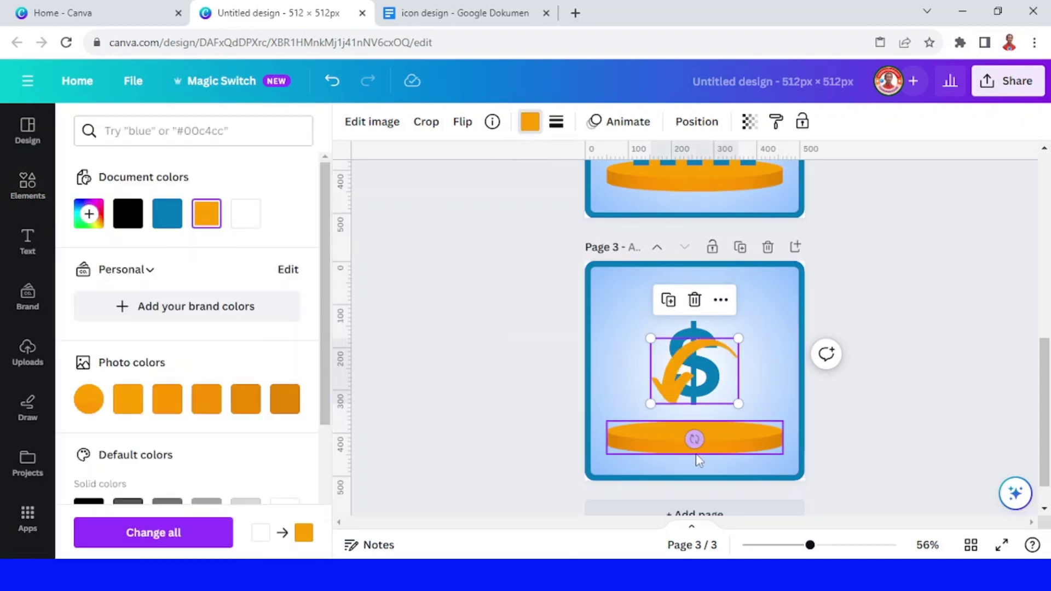
# Step: Rotate the curved arrow upward at the dollar sign's lower right, and place a duplicate pointing down at its upper left
pyautogui.moveTo(694, 439); pyautogui.dragTo(712, 301)
pyautogui.moveTo(720, 385); pyautogui.dragTo(743, 394)
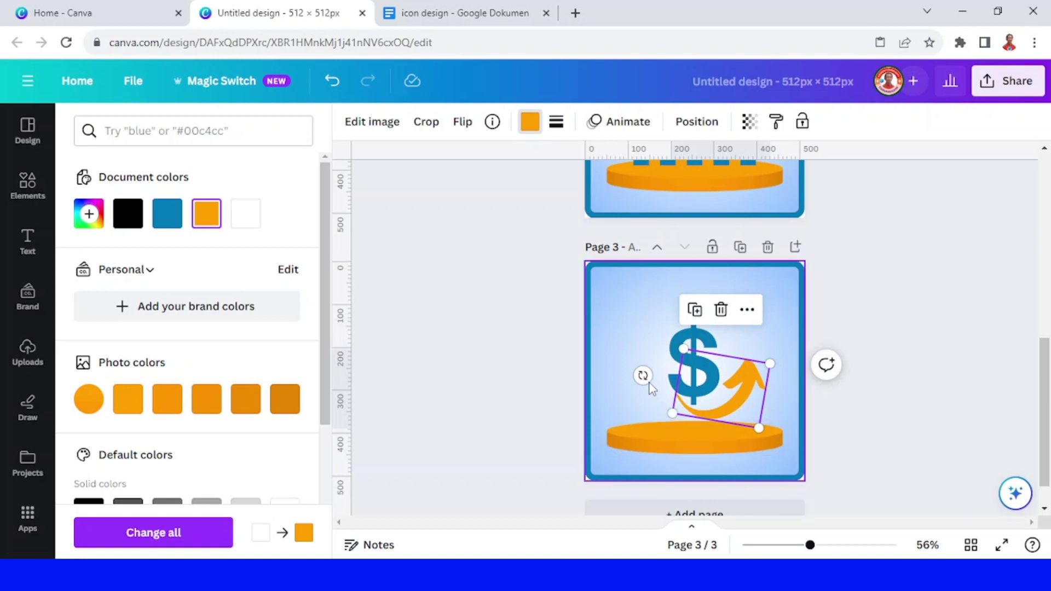
pyautogui.moveTo(641, 376); pyautogui.dragTo(664, 407)
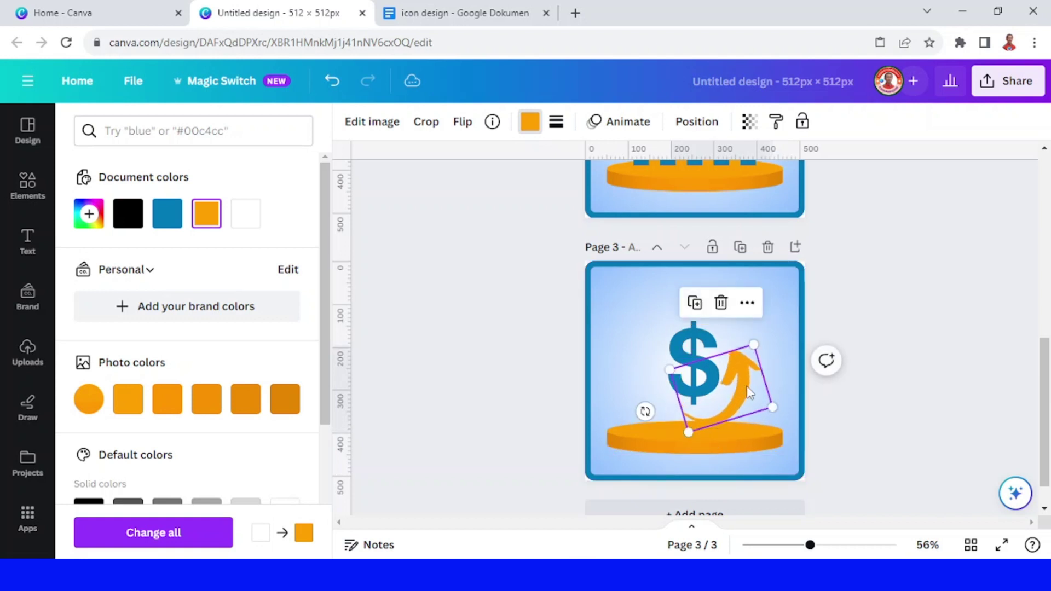
pyautogui.moveTo(742, 392); pyautogui.dragTo(751, 379)
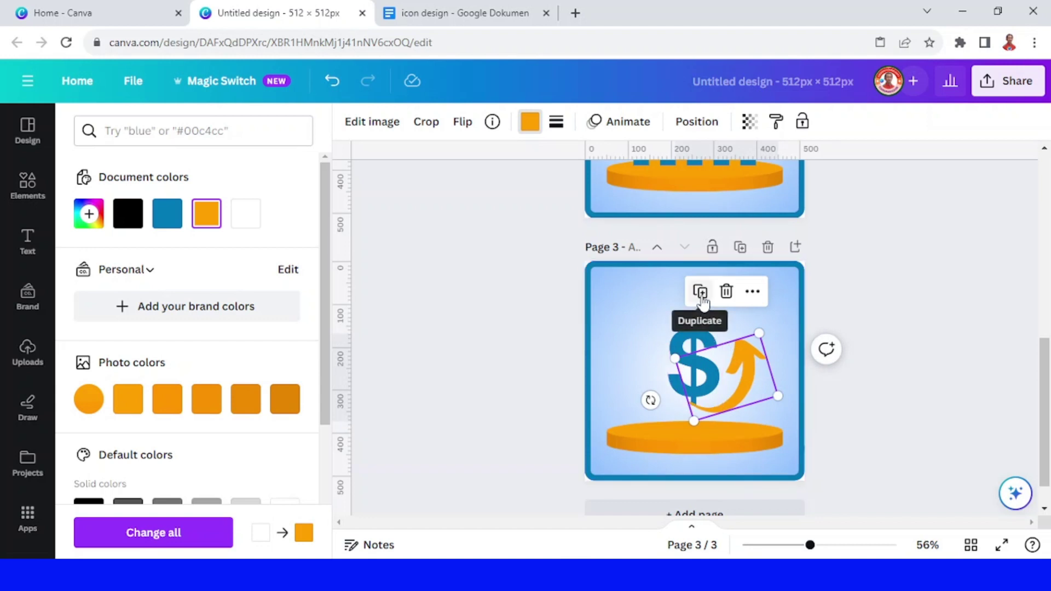
pyautogui.moveTo(650, 400); pyautogui.dragTo(789, 356)
pyautogui.moveTo(734, 386); pyautogui.dragTo(657, 340)
# Step: Duplicate page 3 and delete both curved arrows from the new page 4, keeping the dollar sign
pyautogui.click(856, 392)
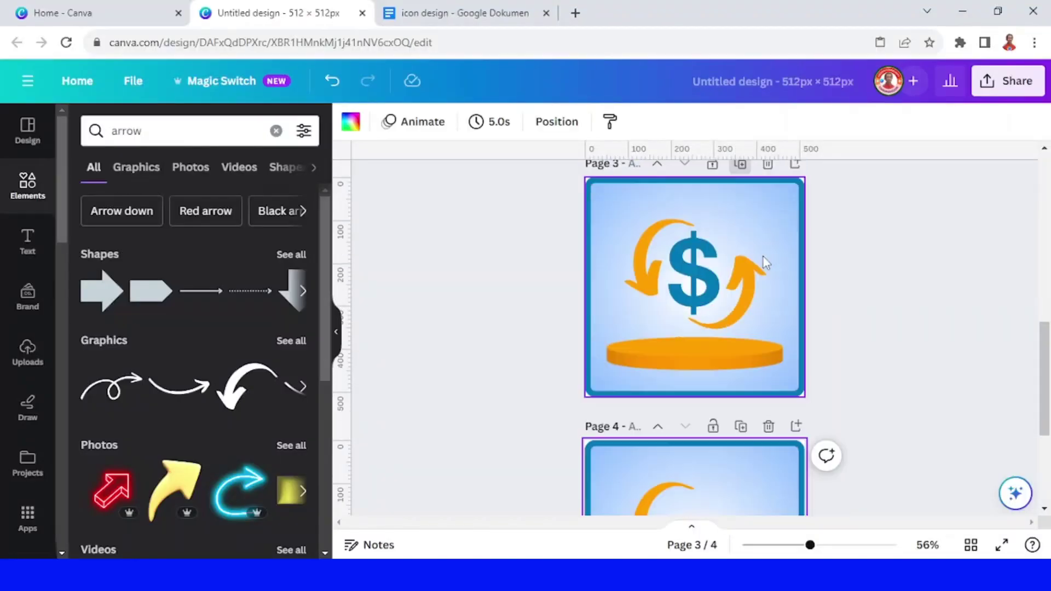
pyautogui.scroll(-3, 820, 352)
pyautogui.click(745, 358)
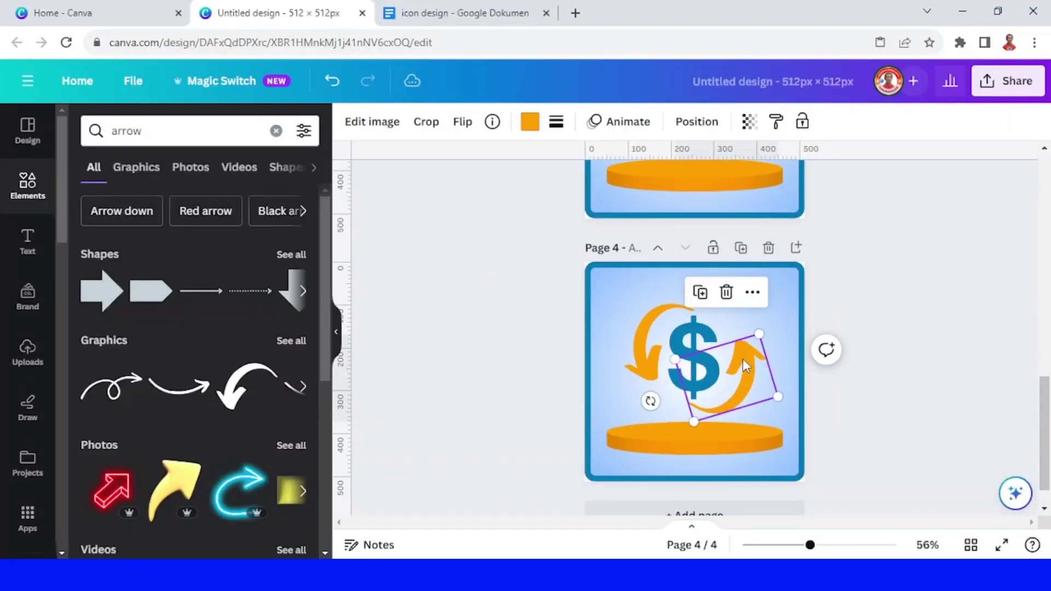
pyautogui.press('Delete')
pyautogui.click(637, 325)
pyautogui.press('Delete')
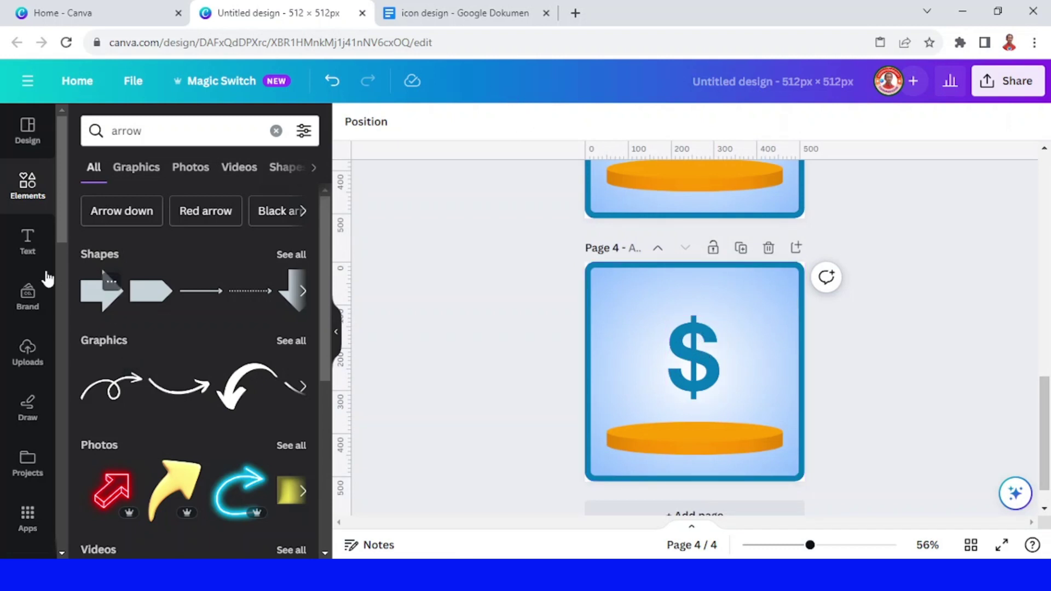
# Step: Move the dollar sign up toward the upper edge of the icon on page 4
pyautogui.click(27, 188)
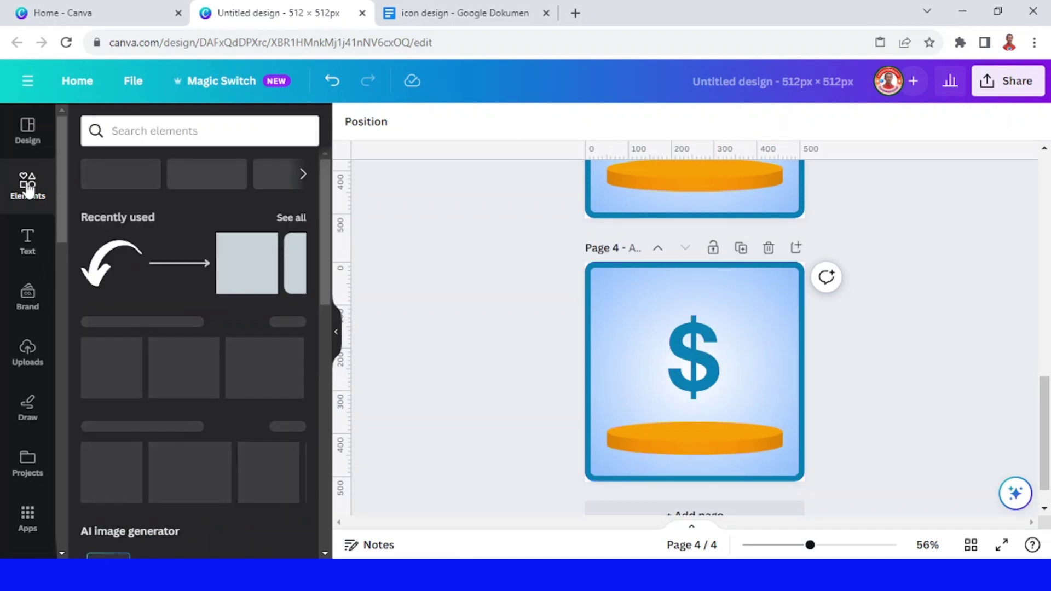
pyautogui.click(712, 378)
pyautogui.moveTo(711, 379); pyautogui.dragTo(705, 347)
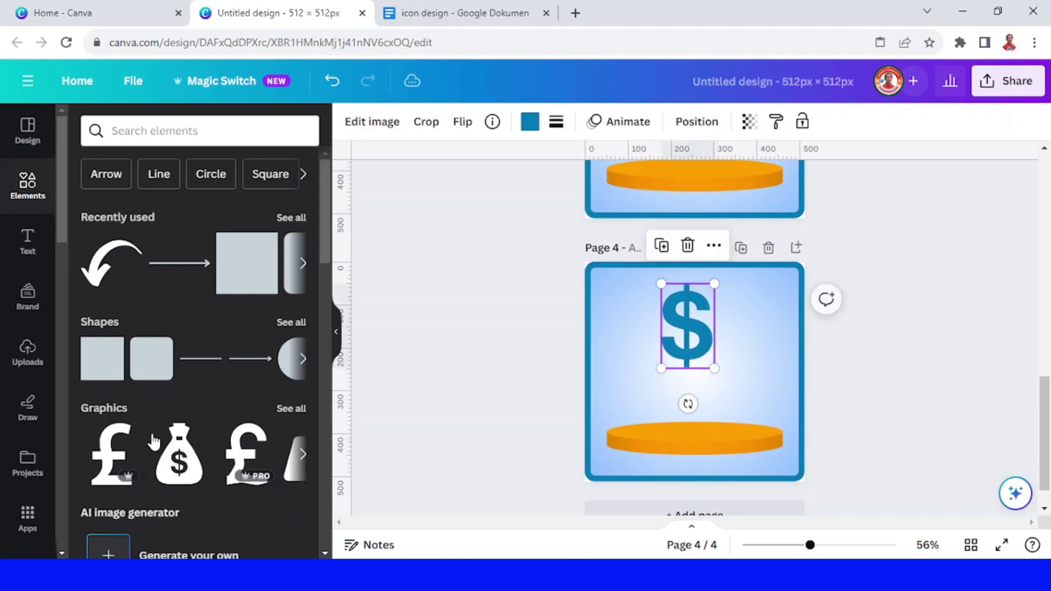
# Step: Add a square to page 4 and reshape it into a low, wide rectangle centered on the orange platform
pyautogui.click(103, 359)
pyautogui.moveTo(713, 384); pyautogui.dragTo(717, 409)
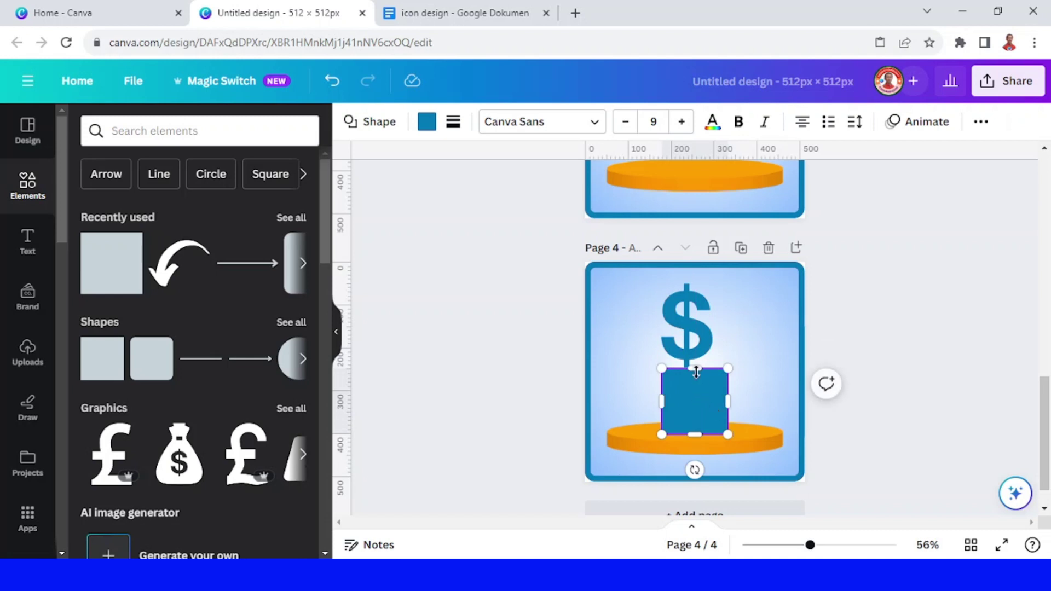
pyautogui.moveTo(695, 368); pyautogui.dragTo(721, 417)
pyautogui.click(772, 391)
pyautogui.click(730, 421)
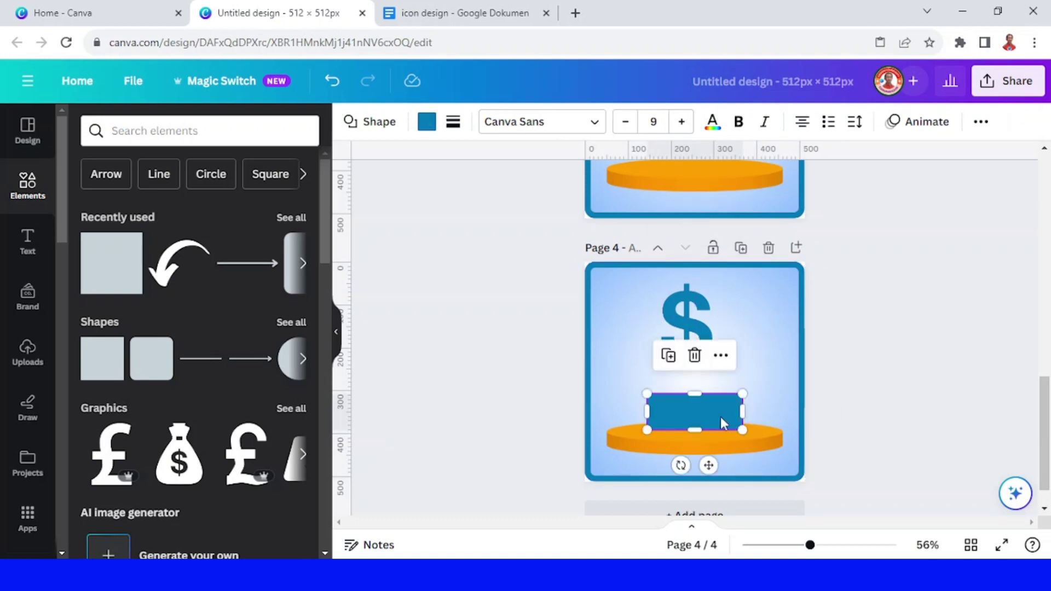
# Step: Add a triangle, widen it to about 286 px and flatten it into a roof on top of the blue rectangle
pyautogui.click(292, 323)
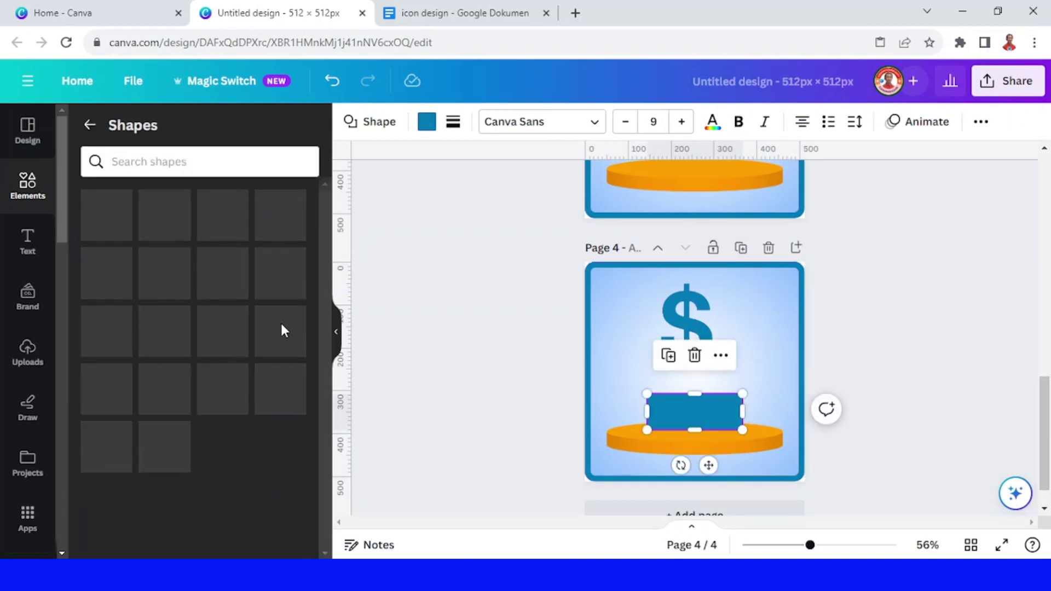
pyautogui.click(278, 519)
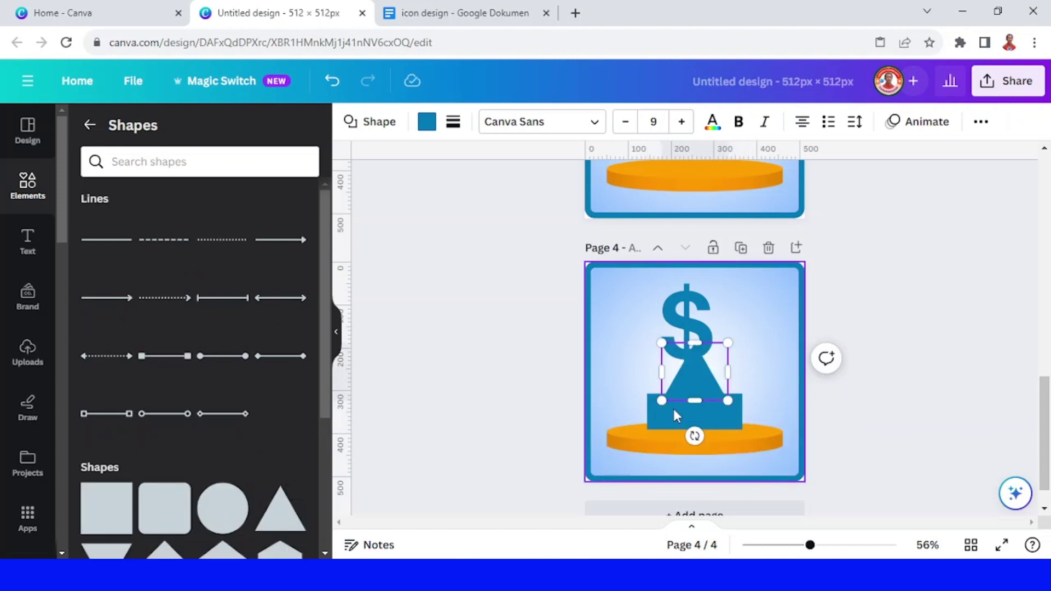
pyautogui.moveTo(728, 372); pyautogui.dragTo(761, 371)
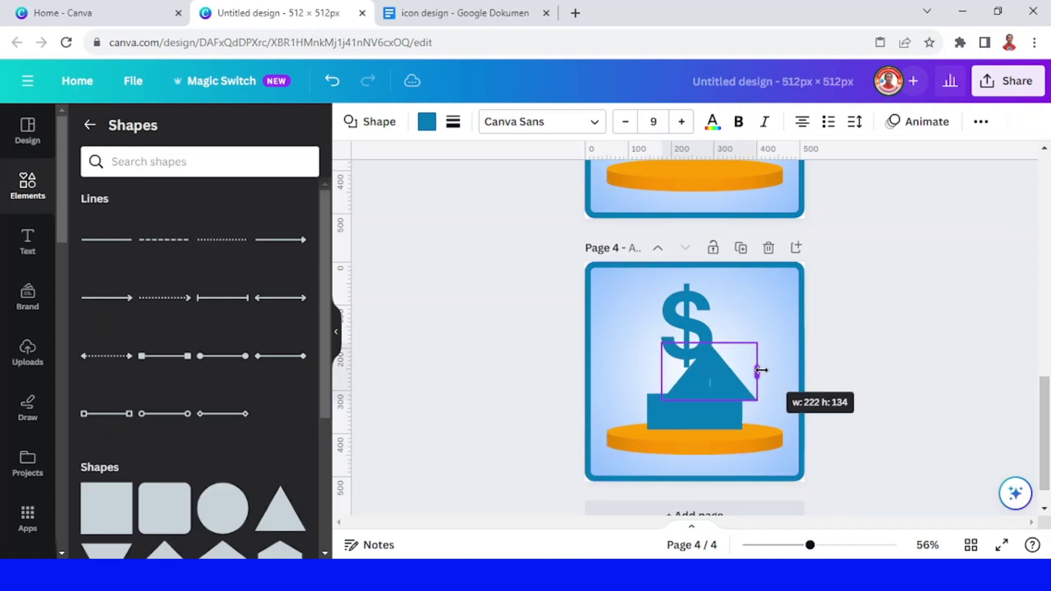
pyautogui.moveTo(662, 371); pyautogui.dragTo(634, 374)
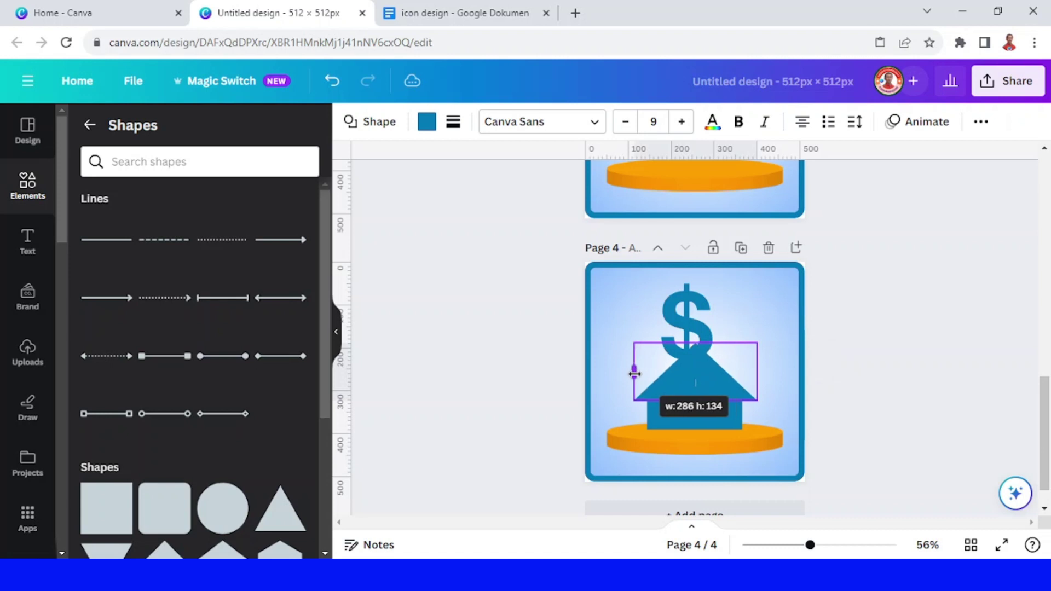
pyautogui.moveTo(701, 344); pyautogui.dragTo(711, 380)
pyautogui.click(887, 352)
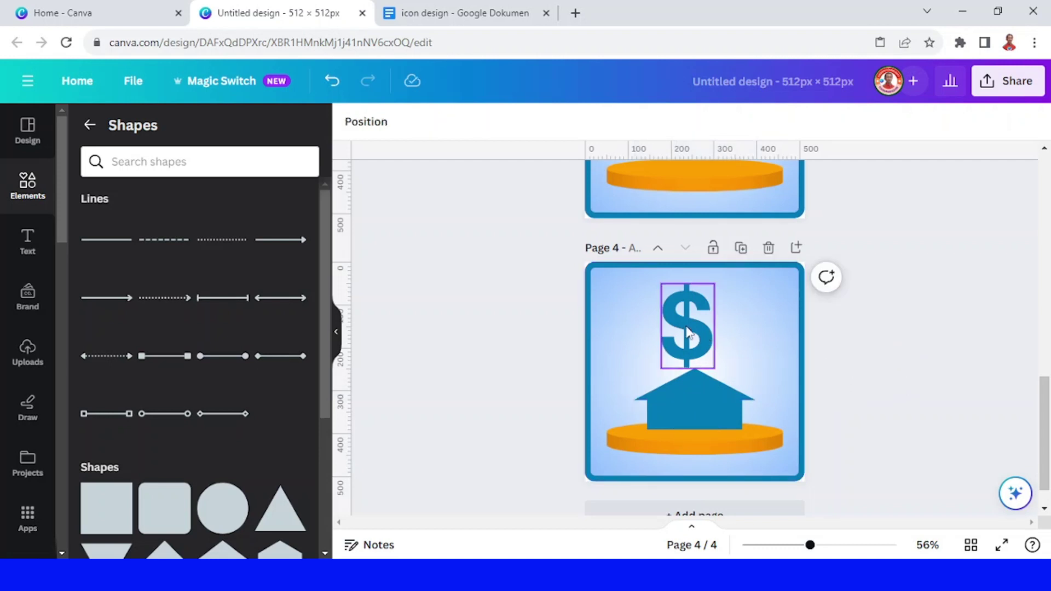
# Step: Move the dollar sign on page 4 down and left, and shrink it so its lower part overlaps the house roof
pyautogui.click(688, 332)
pyautogui.moveTo(685, 323); pyautogui.dragTo(667, 340)
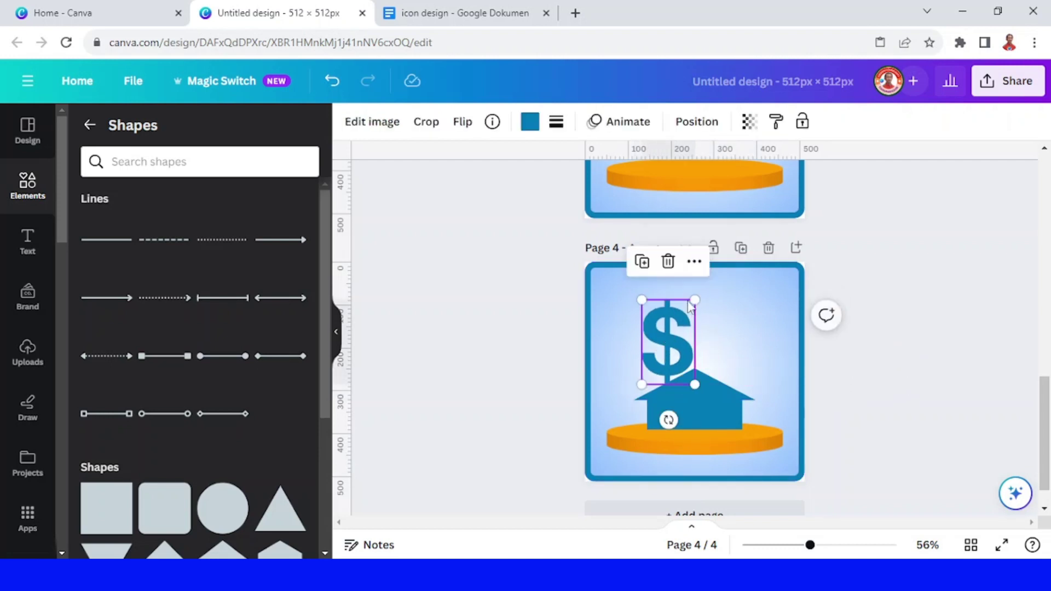
pyautogui.moveTo(695, 299); pyautogui.dragTo(660, 368)
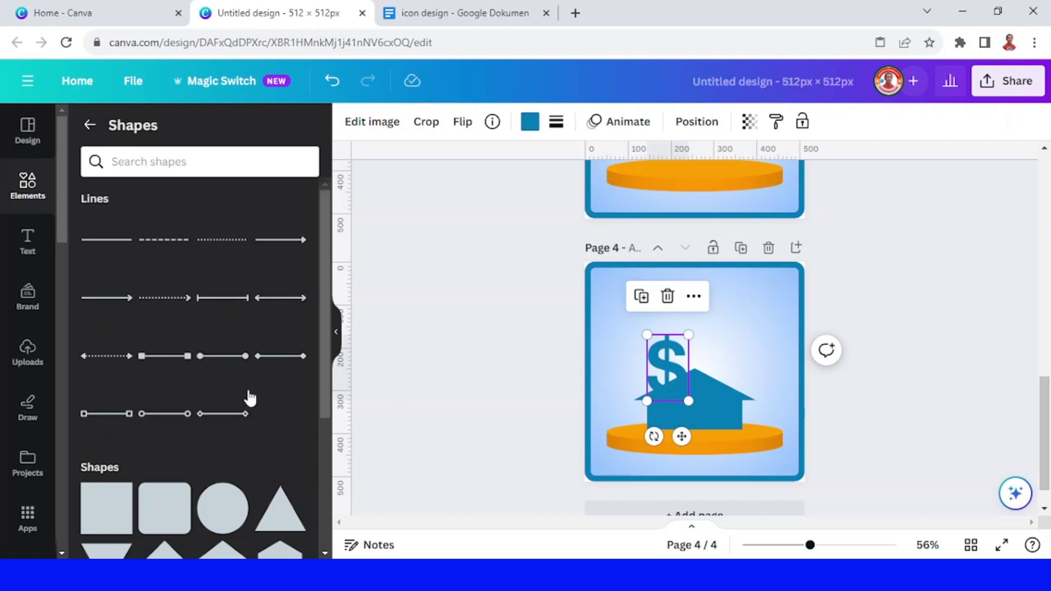
# Step: Add an arrow line to page 4 and make it point straight down beside the dollar sign, with a length of about 168
pyautogui.click(27, 186)
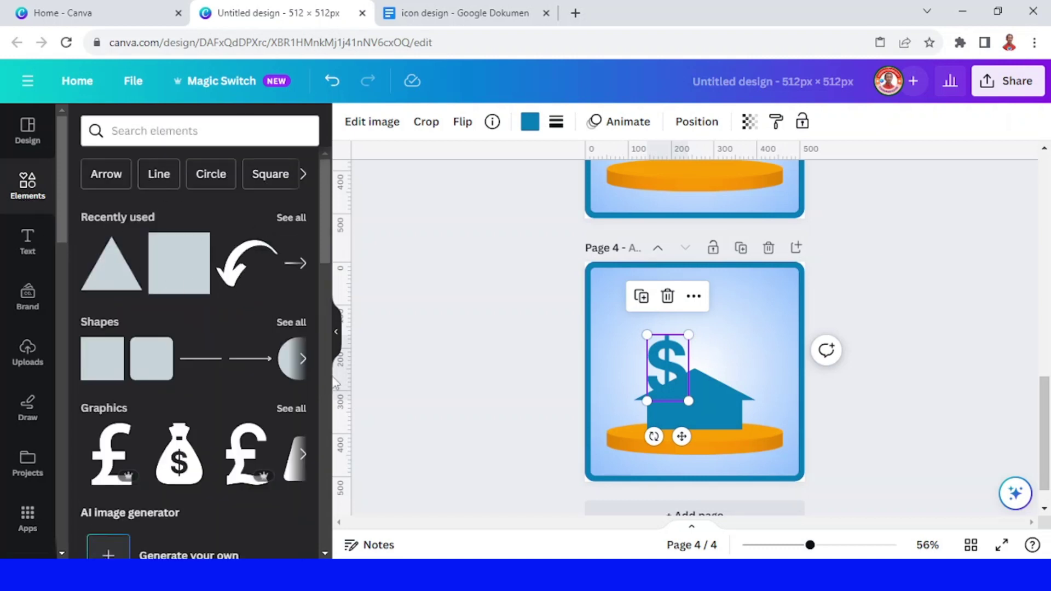
pyautogui.click(293, 324)
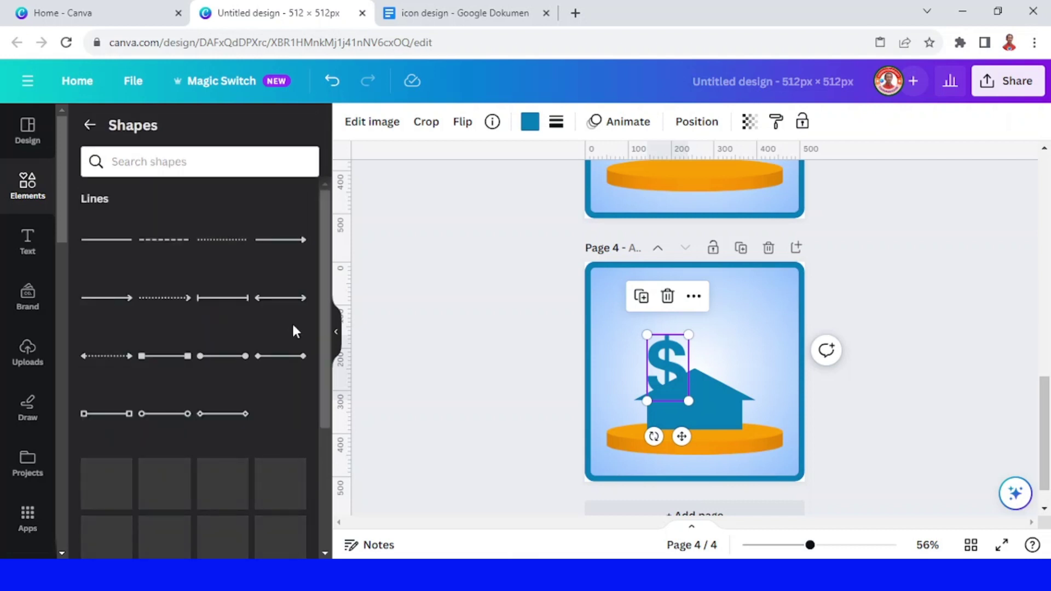
pyautogui.scroll(-2, 274, 367)
pyautogui.scroll(-2, 274, 371)
pyautogui.scroll(3, 274, 368)
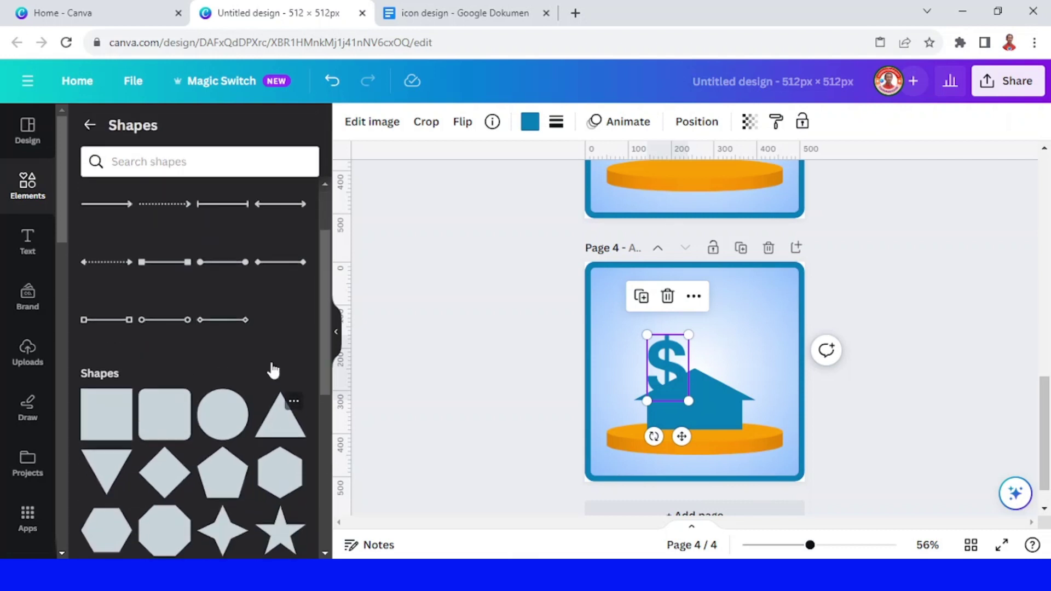
pyautogui.click(114, 308)
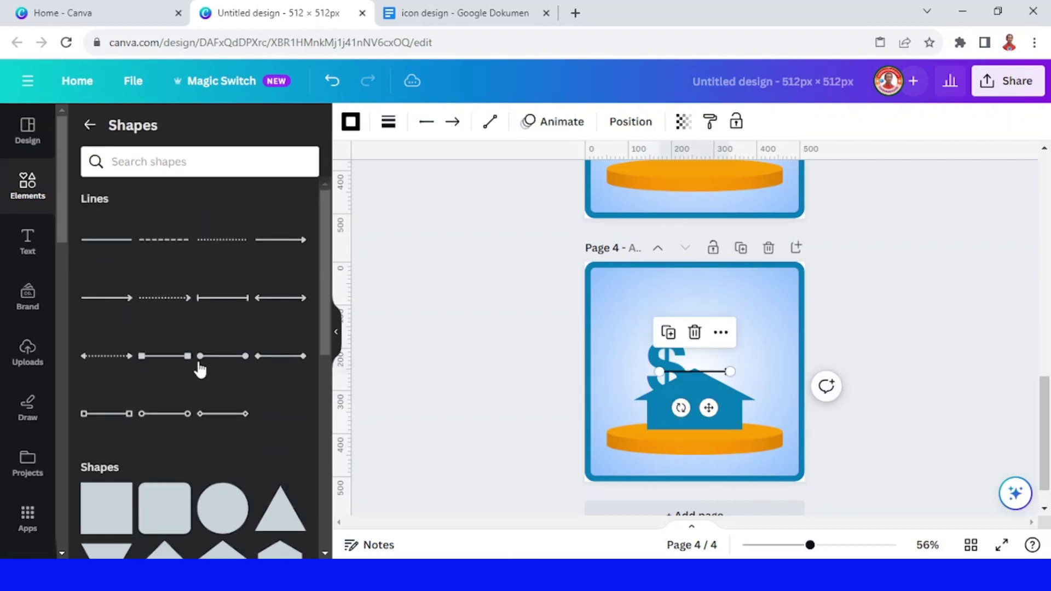
pyautogui.moveTo(662, 373); pyautogui.dragTo(732, 300)
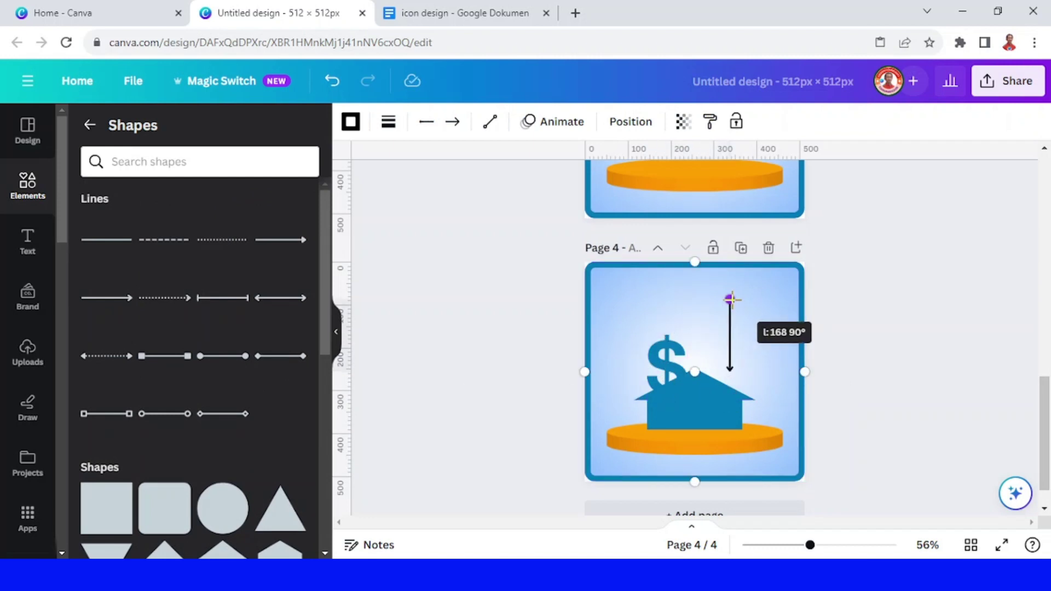
# Step: Increase the line weight of the downward arrow to make it bold, and shift it slightly left toward the dollar sign
pyautogui.click(388, 122)
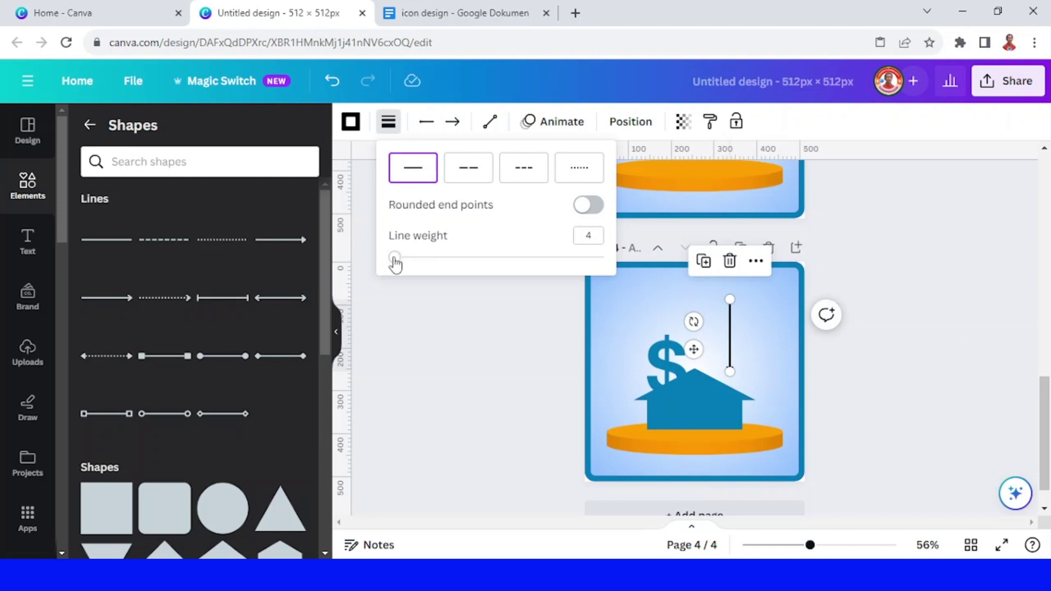
pyautogui.moveTo(395, 259); pyautogui.dragTo(472, 269)
pyautogui.click(845, 376)
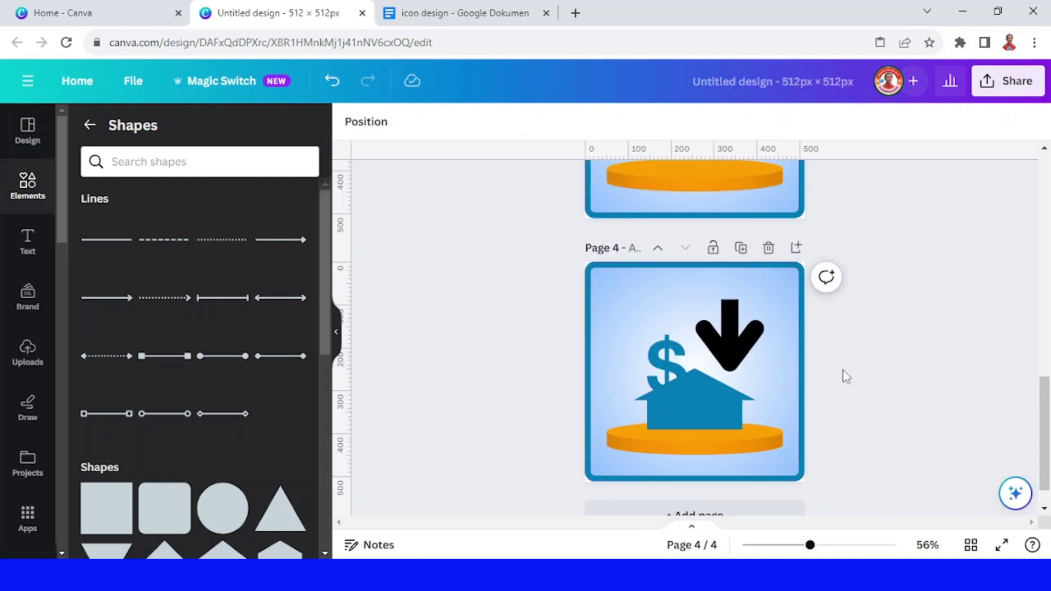
pyautogui.moveTo(730, 340); pyautogui.dragTo(721, 351)
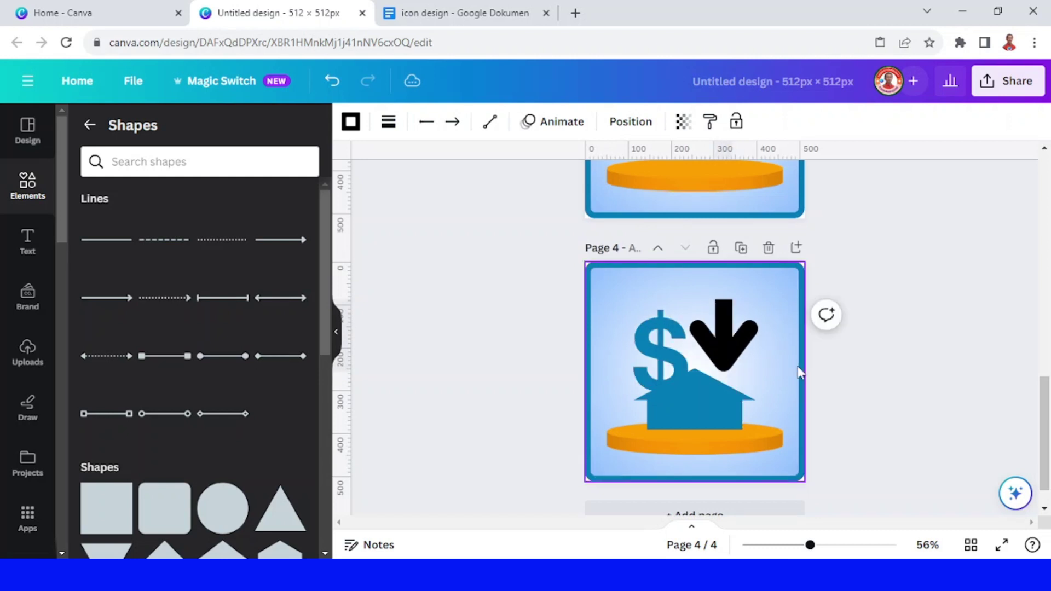
# Step: Color the downward arrow on page 4 with the document's orange, #ffa500
pyautogui.click(730, 341)
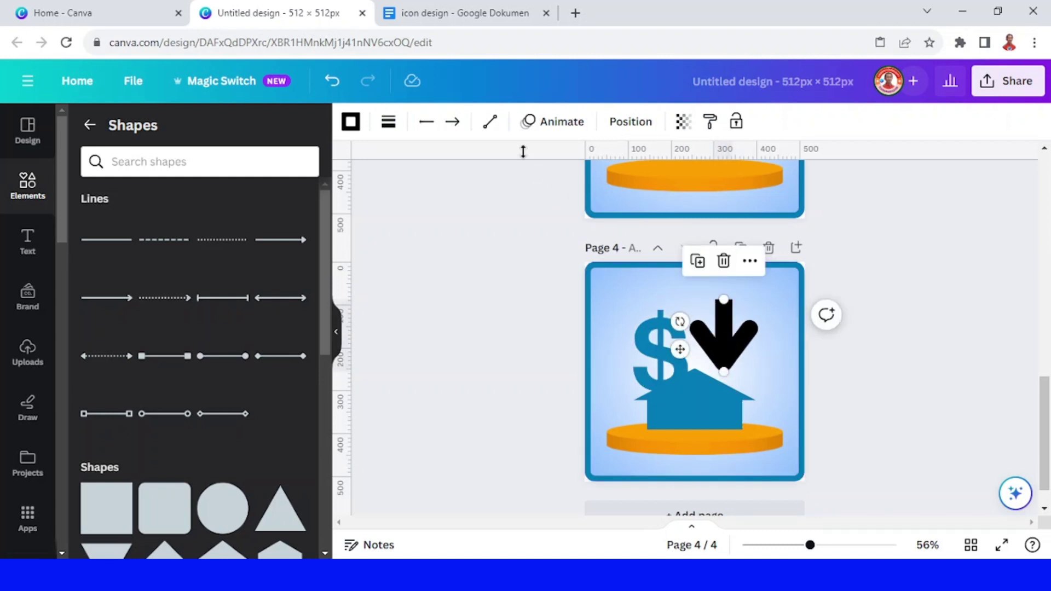
pyautogui.click(349, 121)
pyautogui.click(208, 214)
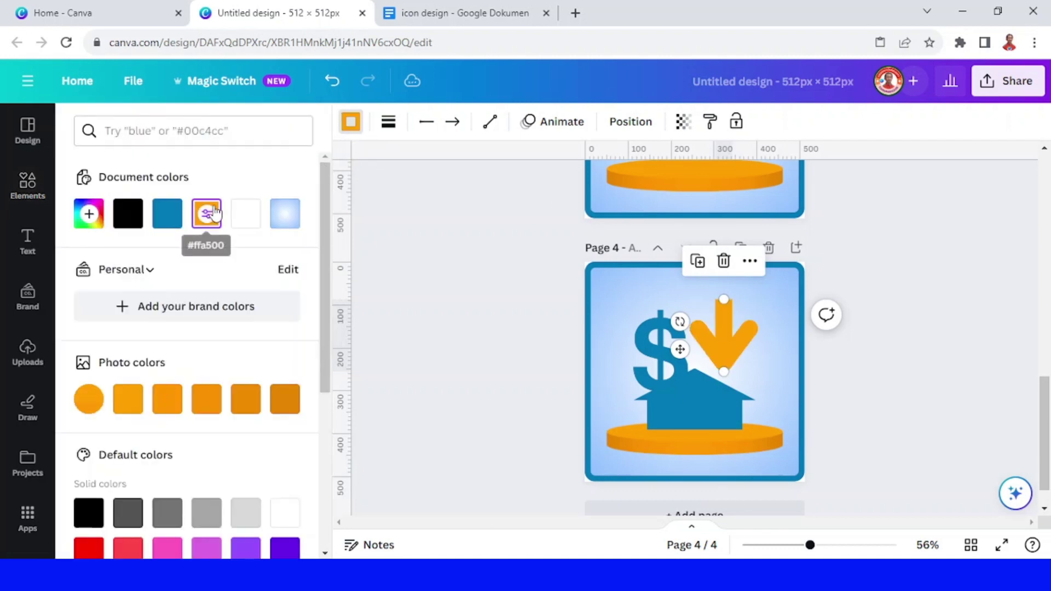
pyautogui.press('Escape')
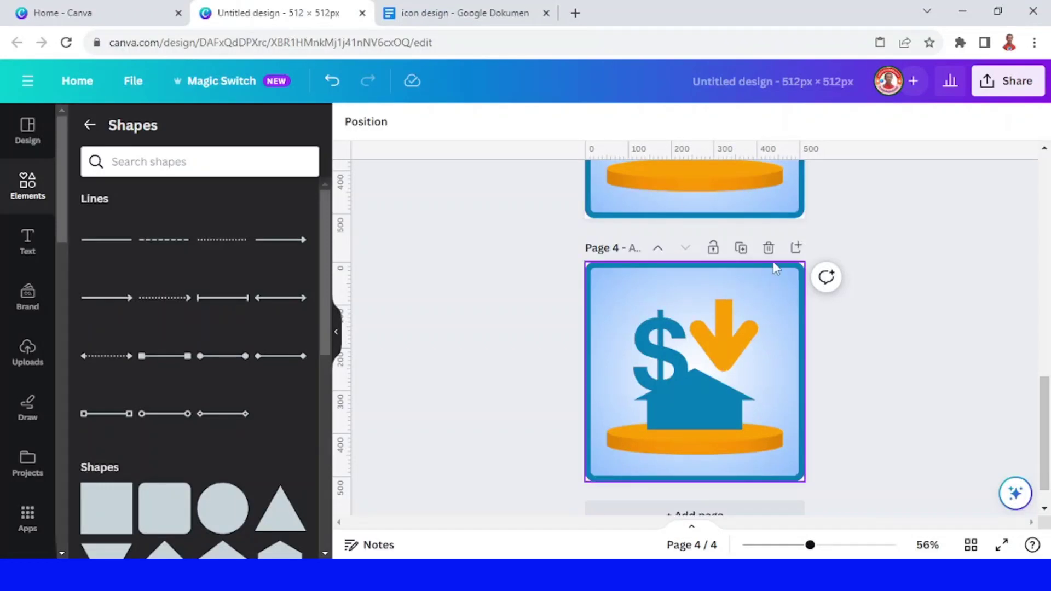
# Step: Duplicate page 4 and rotate the orange arrow on the new page 5 so that it points straight up
pyautogui.click(741, 247)
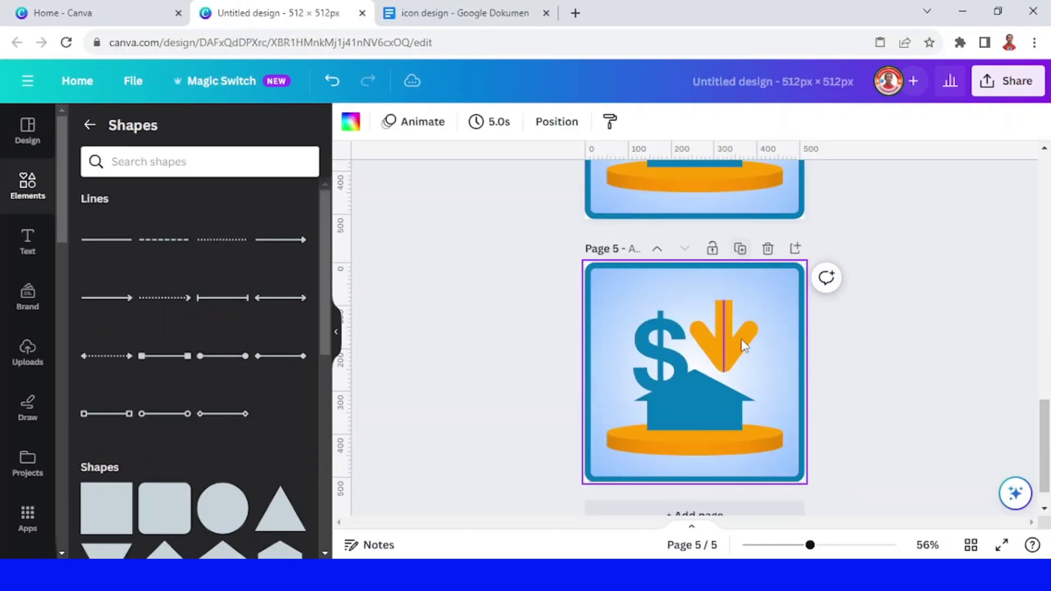
pyautogui.click(727, 365)
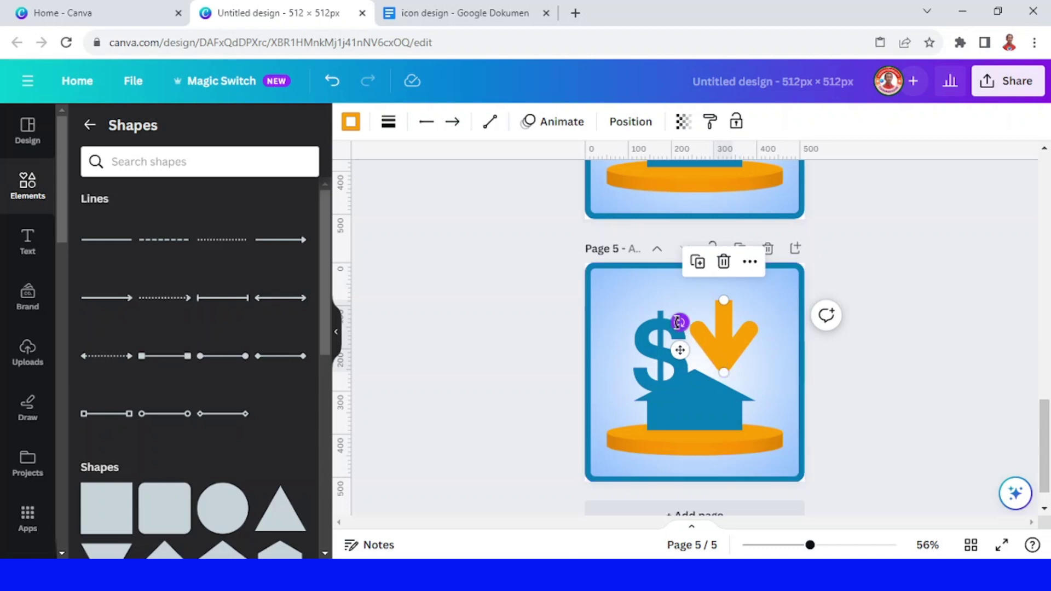
pyautogui.moveTo(680, 322); pyautogui.dragTo(759, 336)
# Step: Move the dollar sign on page 5 straight up so it sits above the house roof, beside the upward arrow
pyautogui.press('Tab')
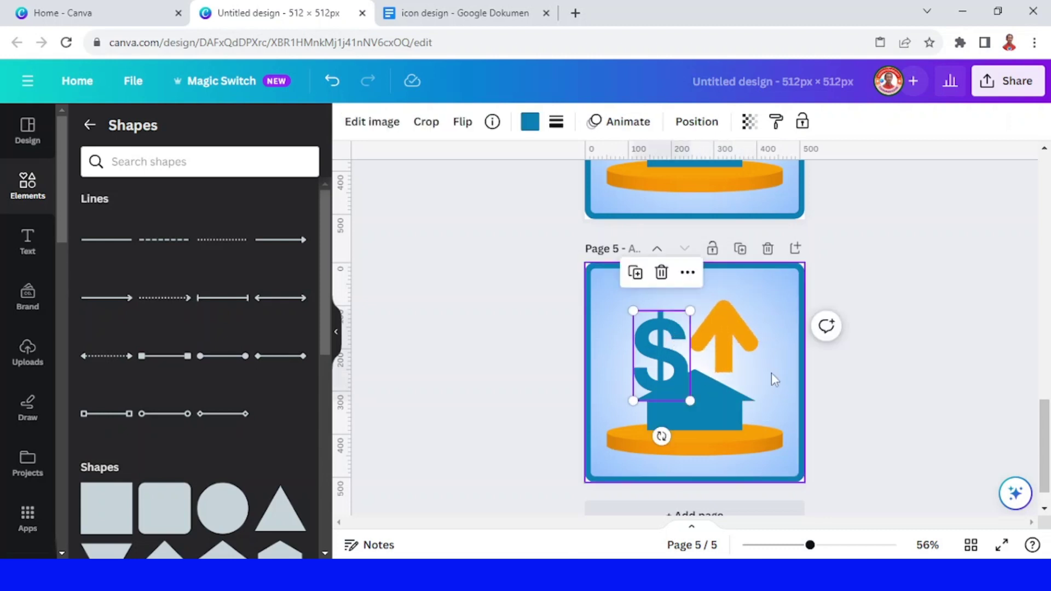
pyautogui.moveTo(663, 348); pyautogui.dragTo(663, 332)
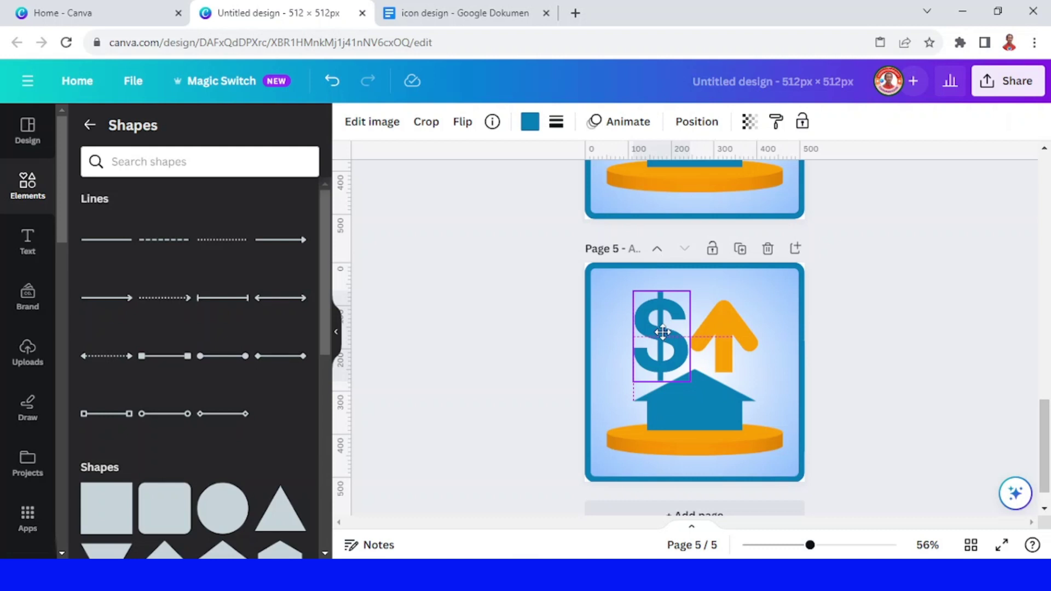
pyautogui.moveTo(662, 332); pyautogui.dragTo(662, 332)
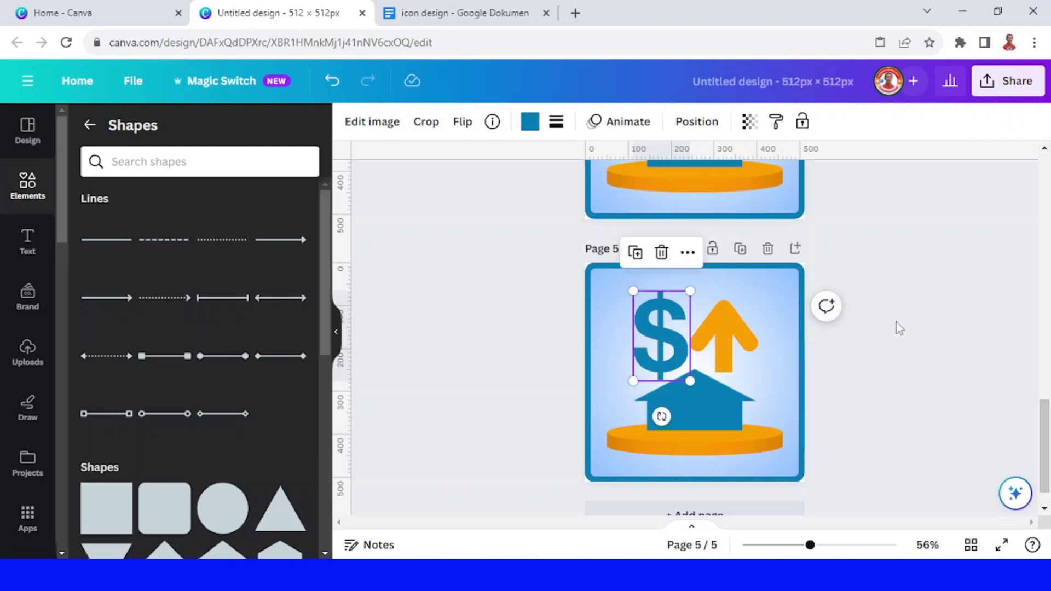
pyautogui.click(916, 320)
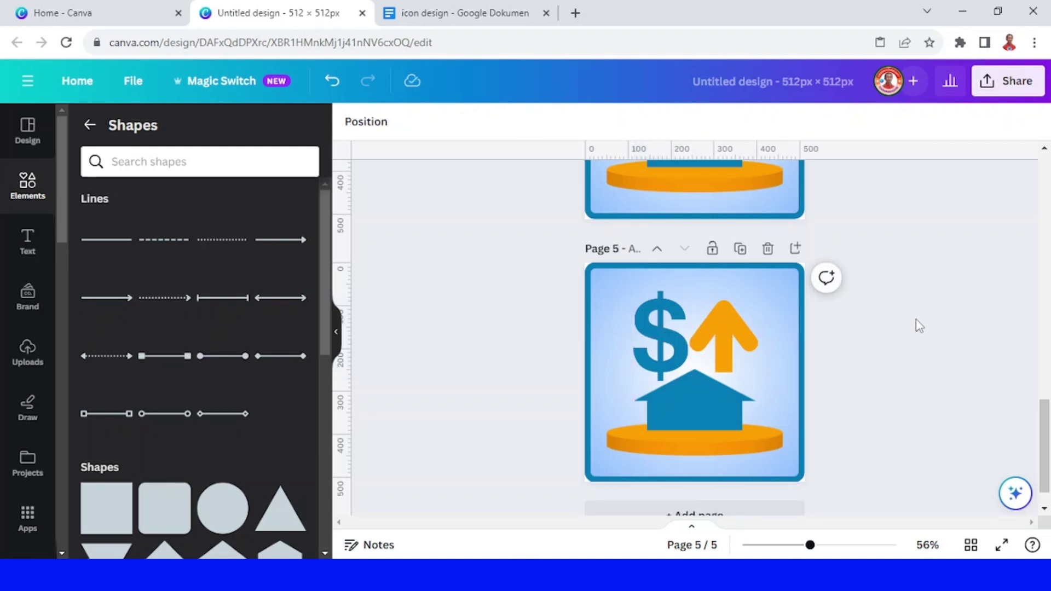
pyautogui.scroll(12, 915, 319)
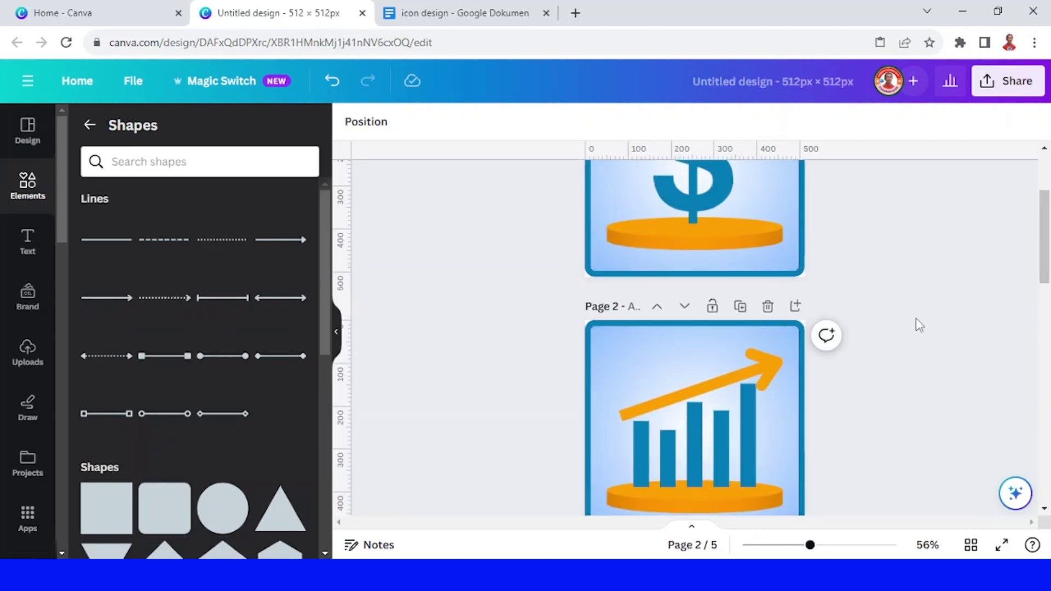
pyautogui.scroll(4, 920, 326)
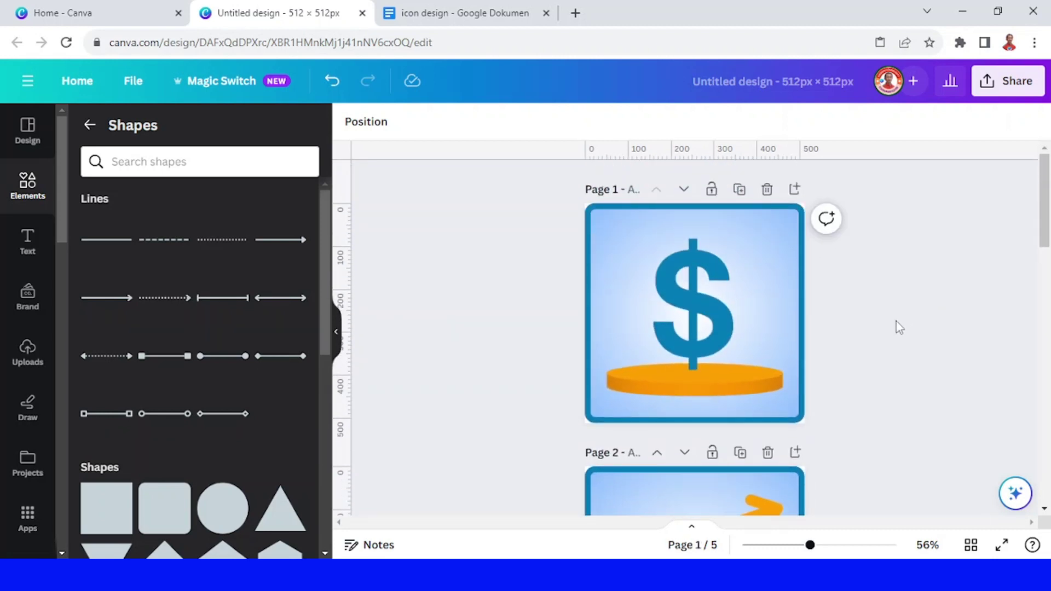
pyautogui.scroll(-3, 899, 327)
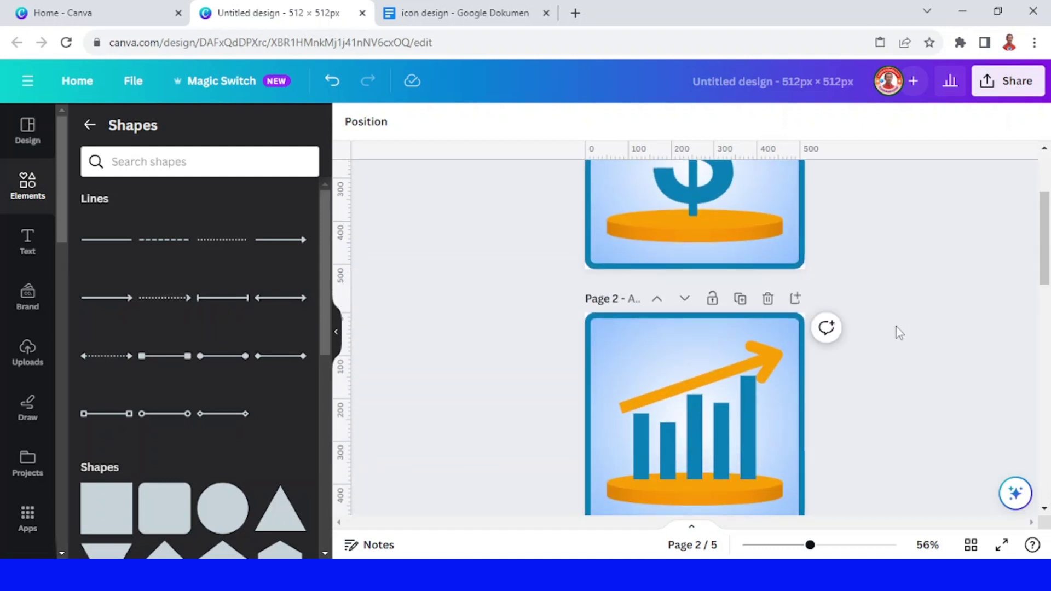